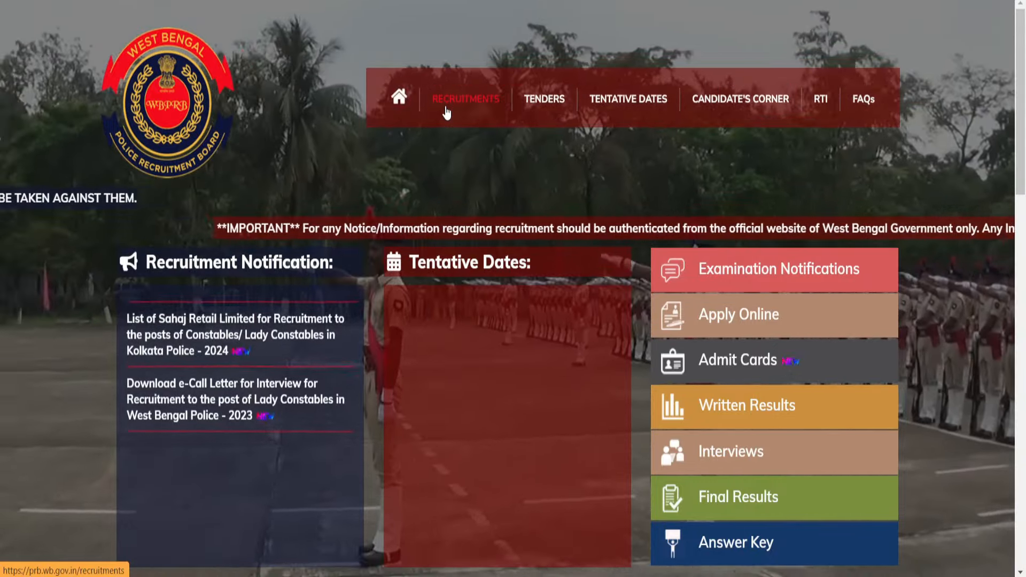
Step: Open the online application form entry for the Constables/Lady Constables in Kolkata Police - 2024 recruitment
{"action": "left_click", "coordinate": [447, 102]}
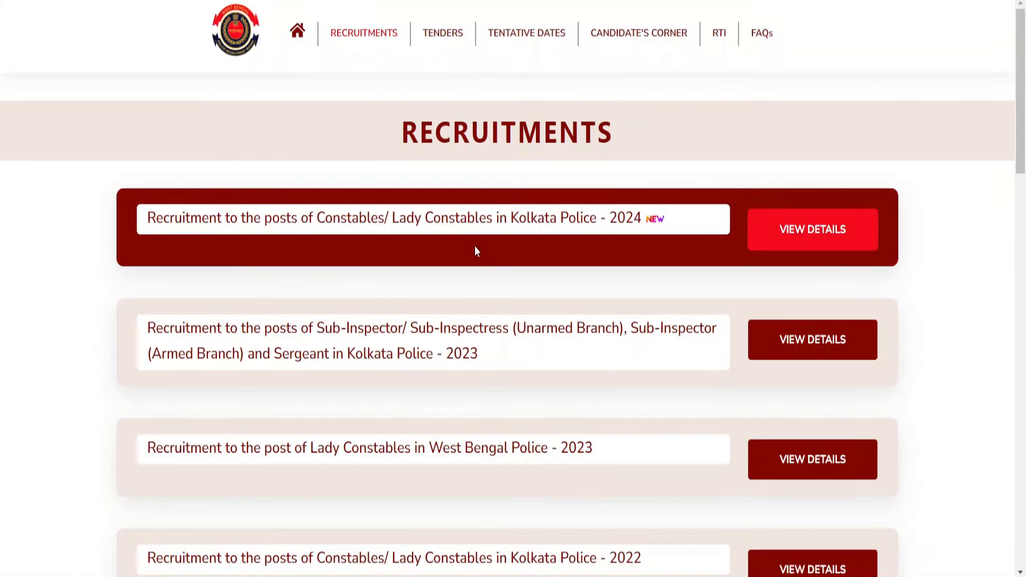
{"action": "left_click", "coordinate": [800, 240]}
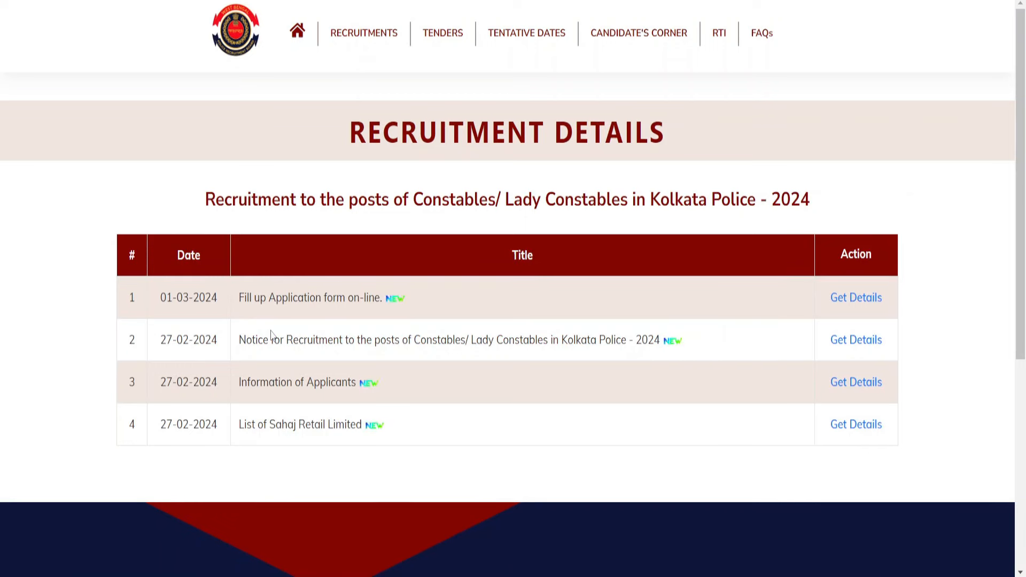
{"action": "left_click", "coordinate": [855, 299]}
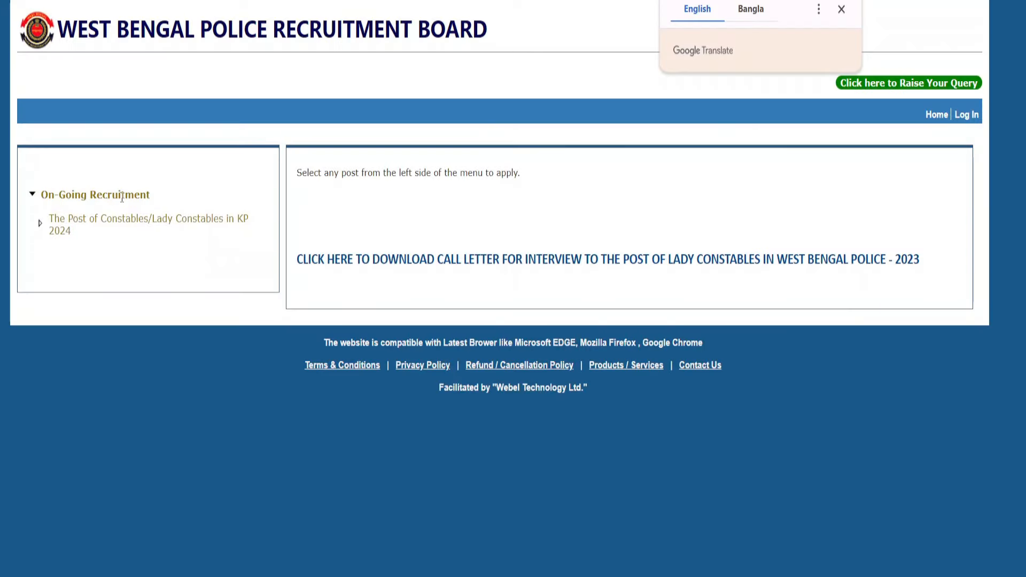
Step: Select the ongoing recruitment for Constables/Lady Constables in KP 2024 and start its online application
{"action": "left_click", "coordinate": [133, 230]}
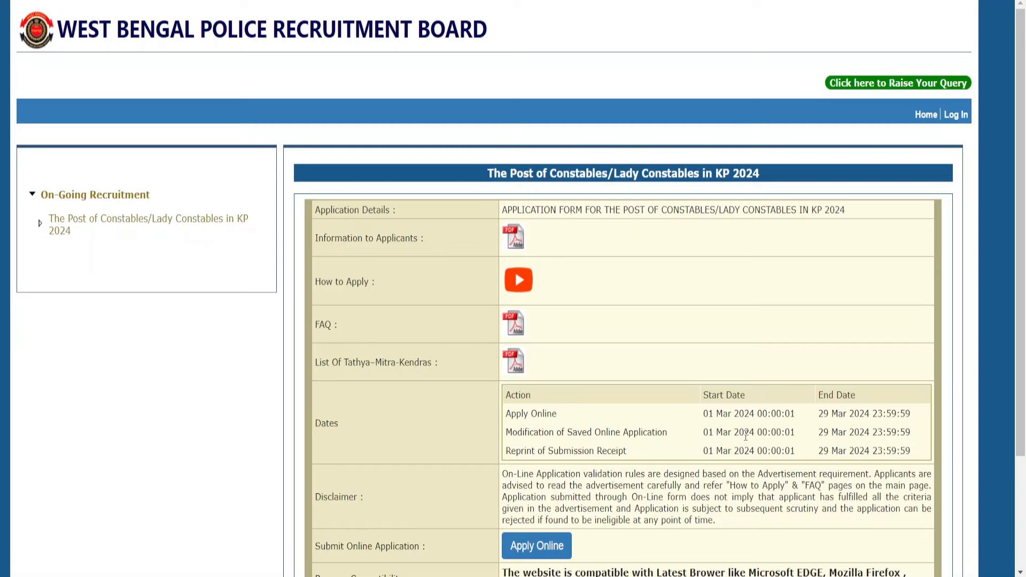
{"action": "scroll", "coordinate": [745, 436], "scroll_direction": "down", "scroll_amount": 3}
{"action": "left_click", "coordinate": [560, 408]}
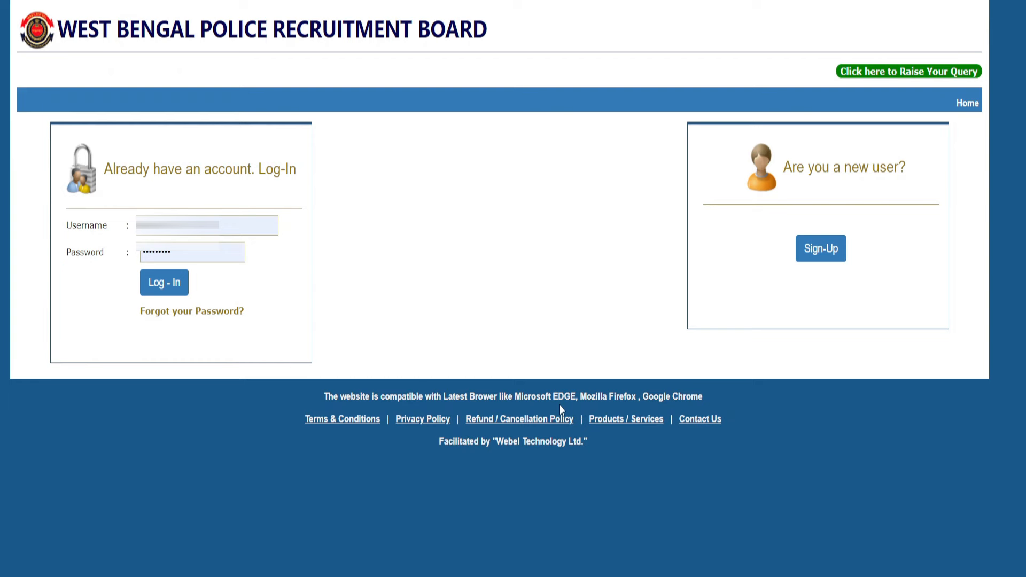
Step: Go through the new applicant sign-up and log in to the applicant account
{"action": "left_click", "coordinate": [820, 249]}
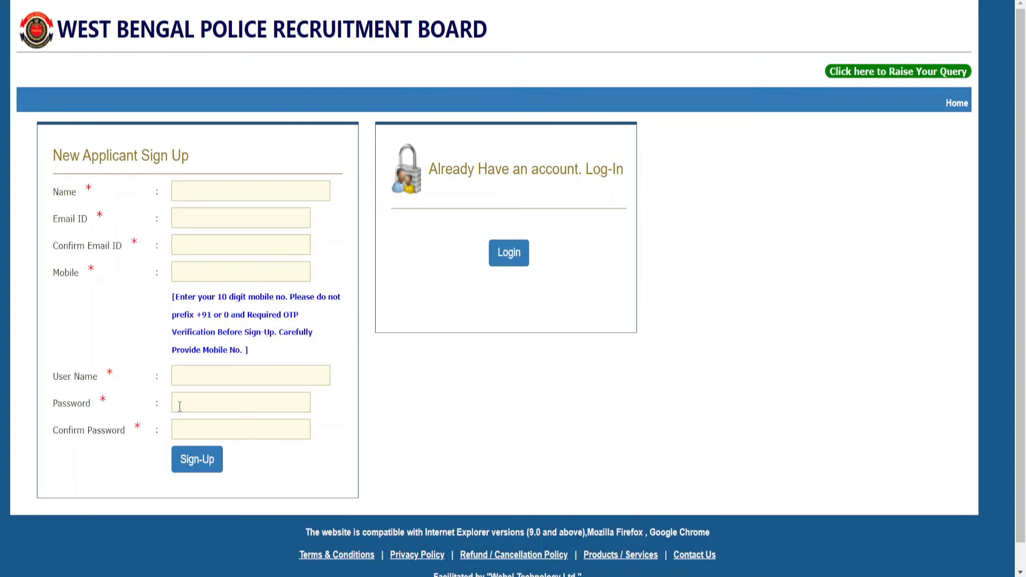
{"action": "left_click", "coordinate": [210, 467]}
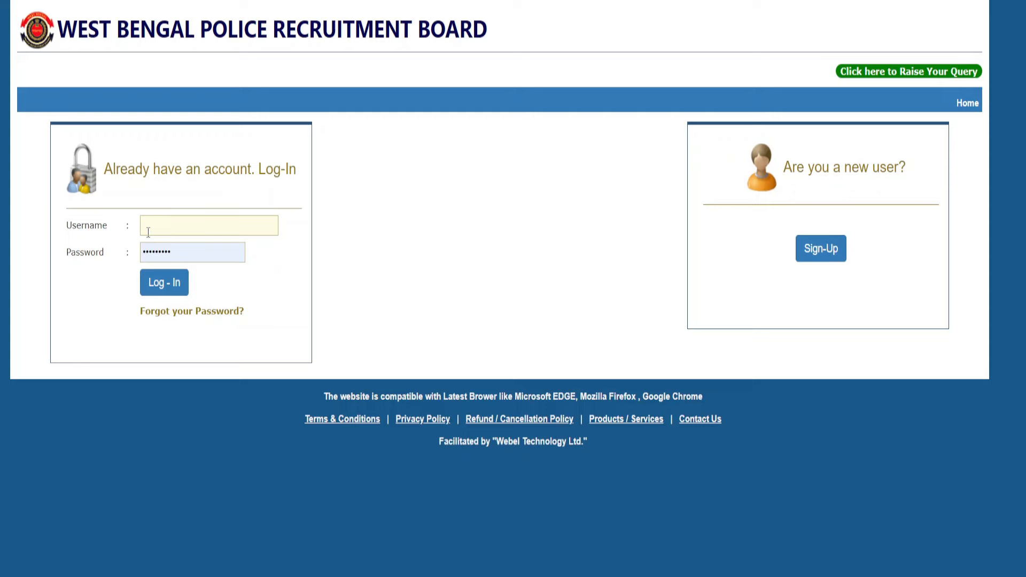
{"action": "left_click", "coordinate": [144, 289]}
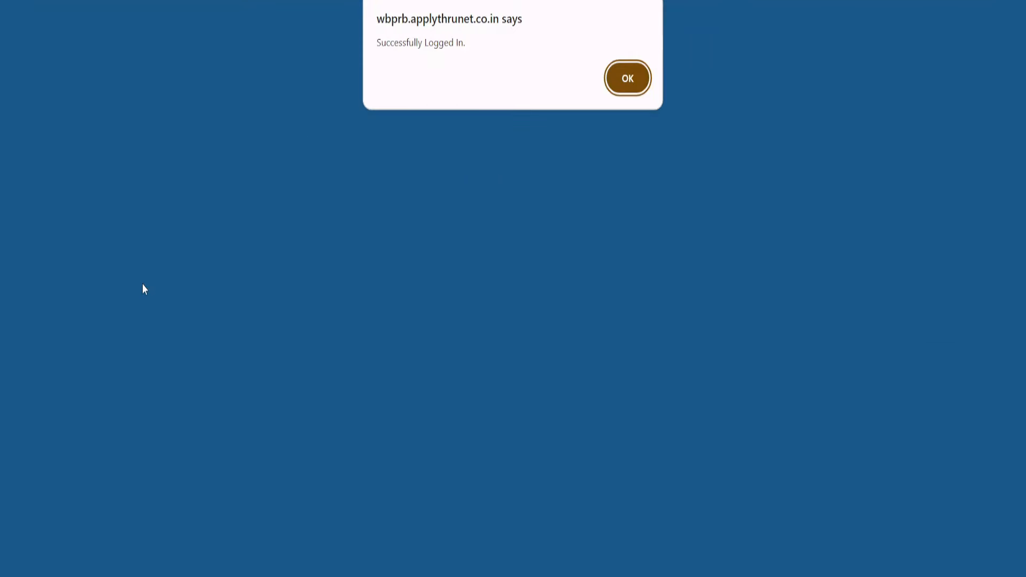
{"action": "key", "text": "Return"}
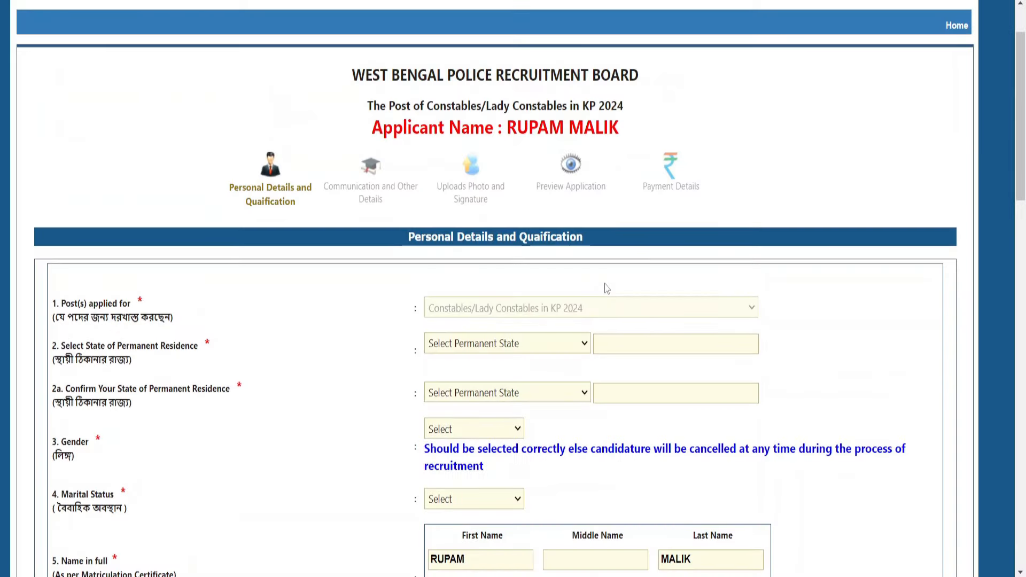
Step: Set the state of permanent residence and its confirmation to WEST BENGAL
{"action": "left_click", "coordinate": [490, 342]}
{"action": "scroll", "coordinate": [483, 291], "scroll_direction": "down", "scroll_amount": 2}
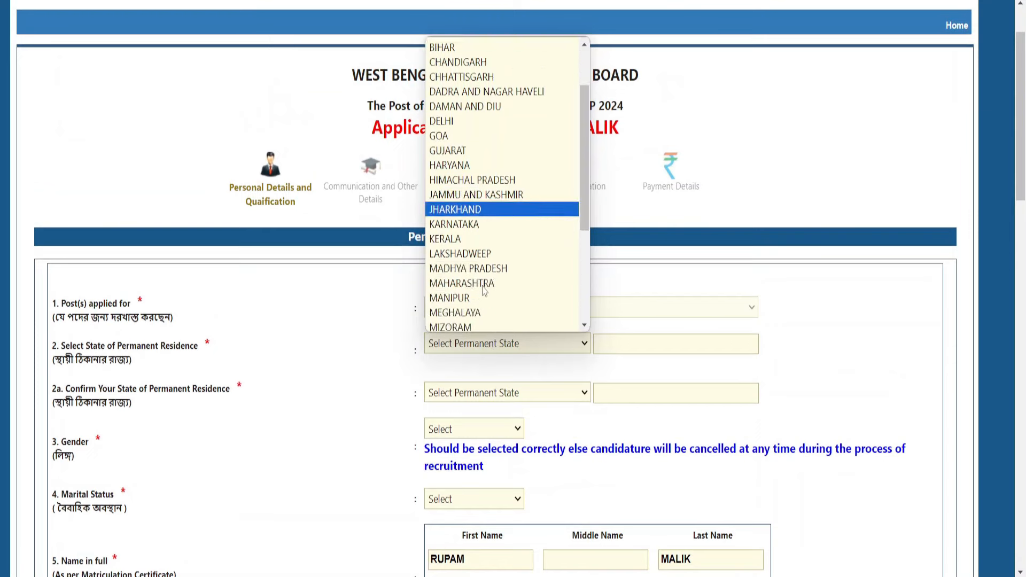
{"action": "scroll", "coordinate": [484, 299], "scroll_direction": "down", "scroll_amount": 5}
{"action": "left_click", "coordinate": [482, 334]}
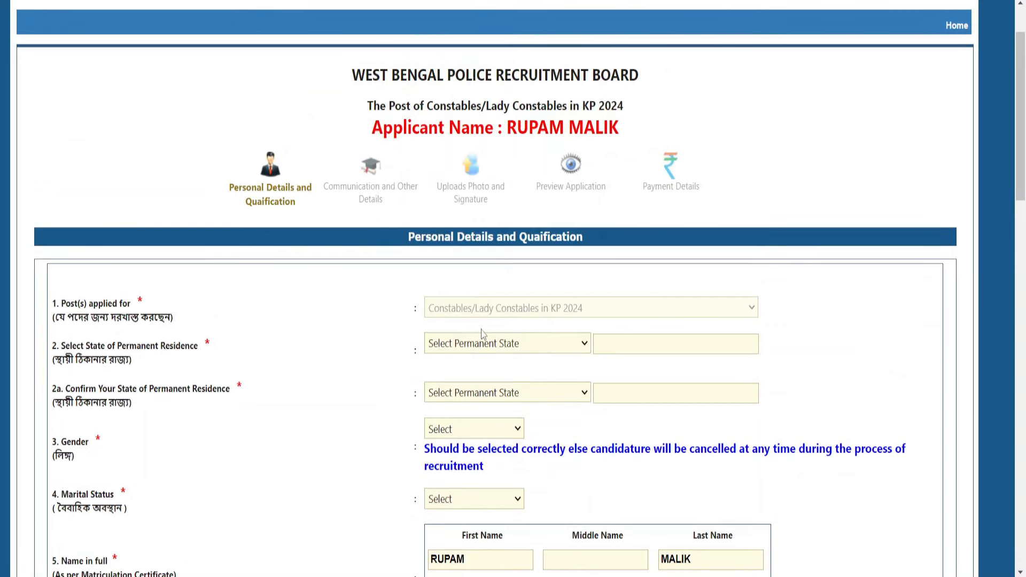
{"action": "left_click", "coordinate": [483, 334]}
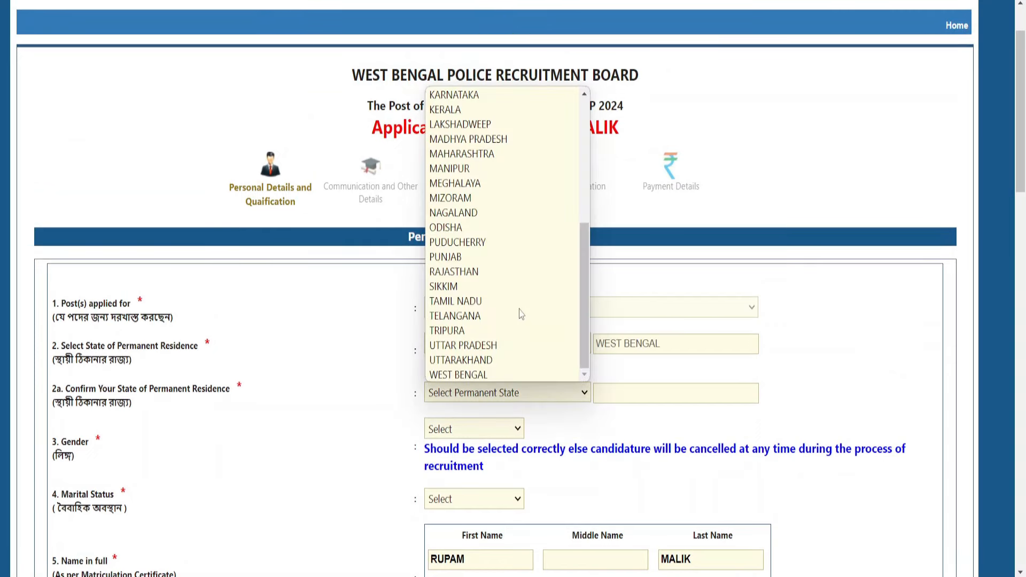
{"action": "left_click", "coordinate": [491, 375]}
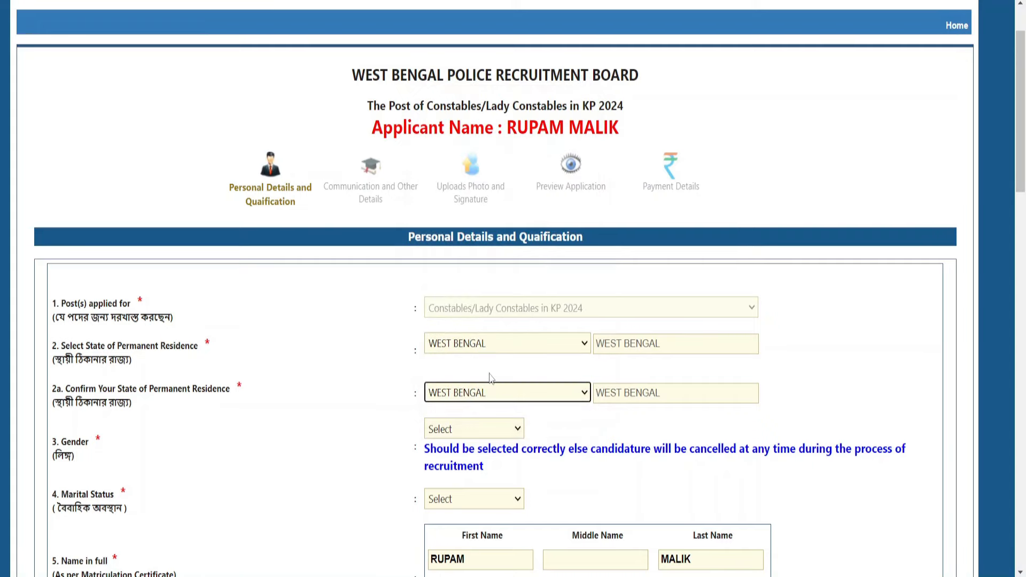
Step: Set the applicant's gender to Male and marital status to Un-Married
{"action": "scroll", "coordinate": [490, 378], "scroll_direction": "down", "scroll_amount": 1}
{"action": "left_click", "coordinate": [476, 372]}
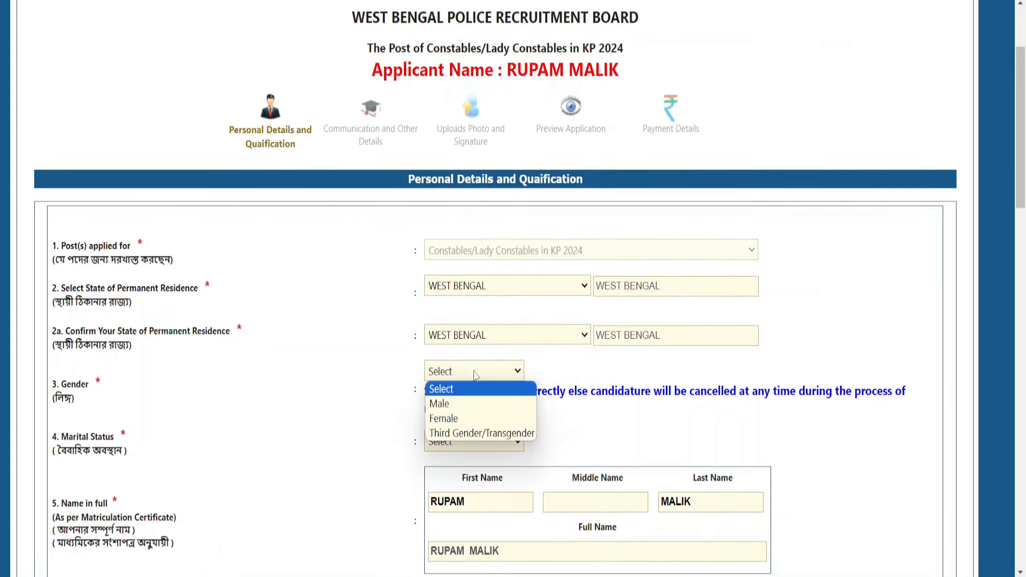
{"action": "left_click", "coordinate": [475, 405]}
{"action": "scroll", "coordinate": [475, 411], "scroll_direction": "down", "scroll_amount": 1}
{"action": "left_click", "coordinate": [482, 383]}
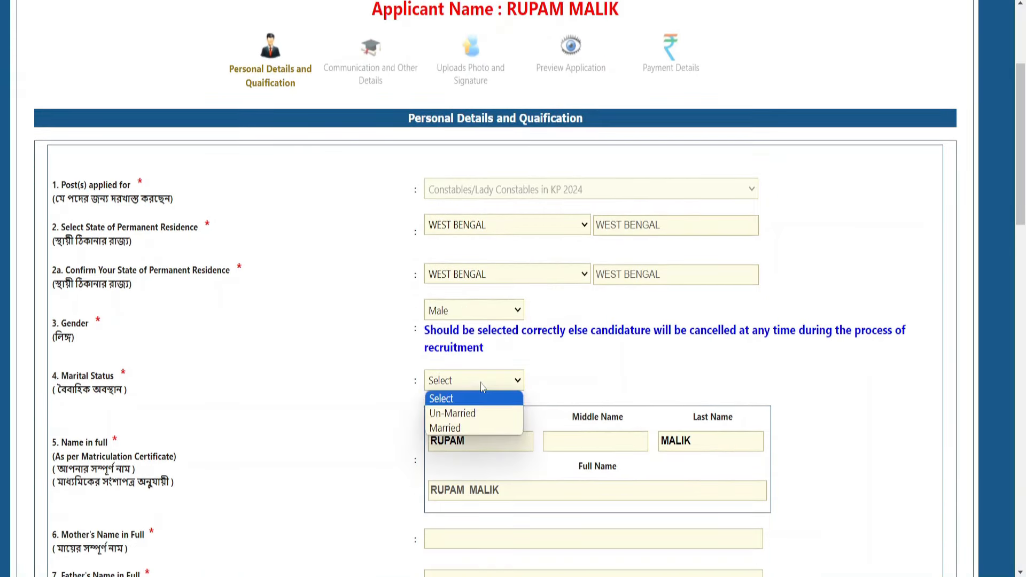
{"action": "left_click", "coordinate": [479, 418]}
Step: Set the applicant's category to SCHEDULED TRIBE and the Economical Weaker Section option to Not Applicable
{"action": "scroll", "coordinate": [464, 236], "scroll_direction": "down", "scroll_amount": 5}
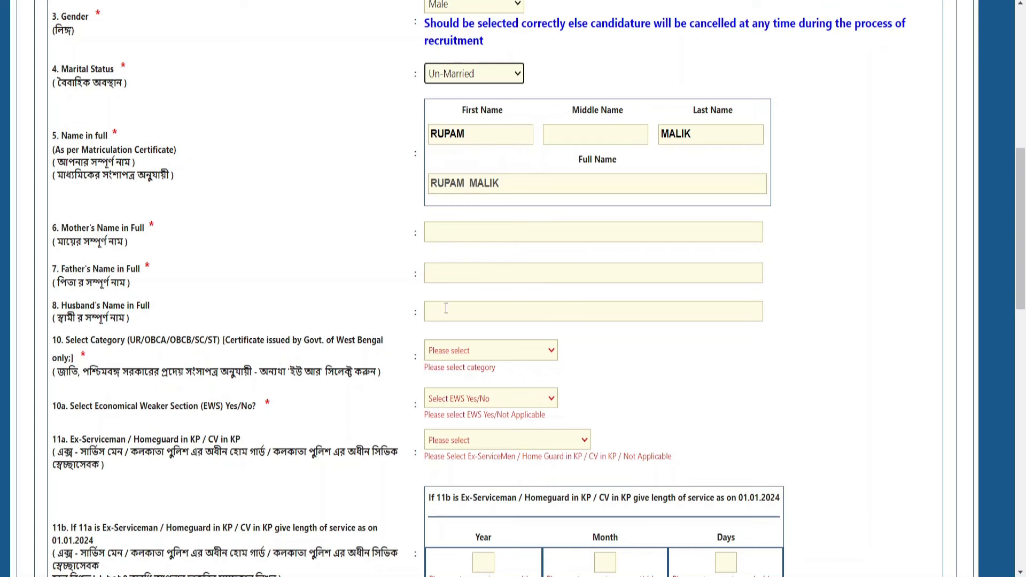
{"action": "scroll", "coordinate": [445, 308], "scroll_direction": "down", "scroll_amount": 1}
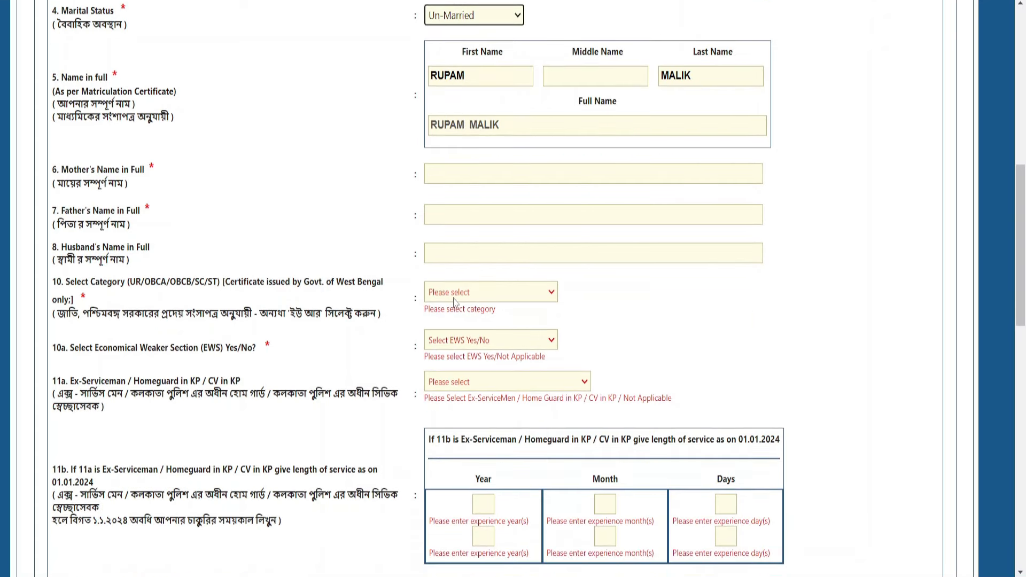
{"action": "left_click", "coordinate": [465, 291]}
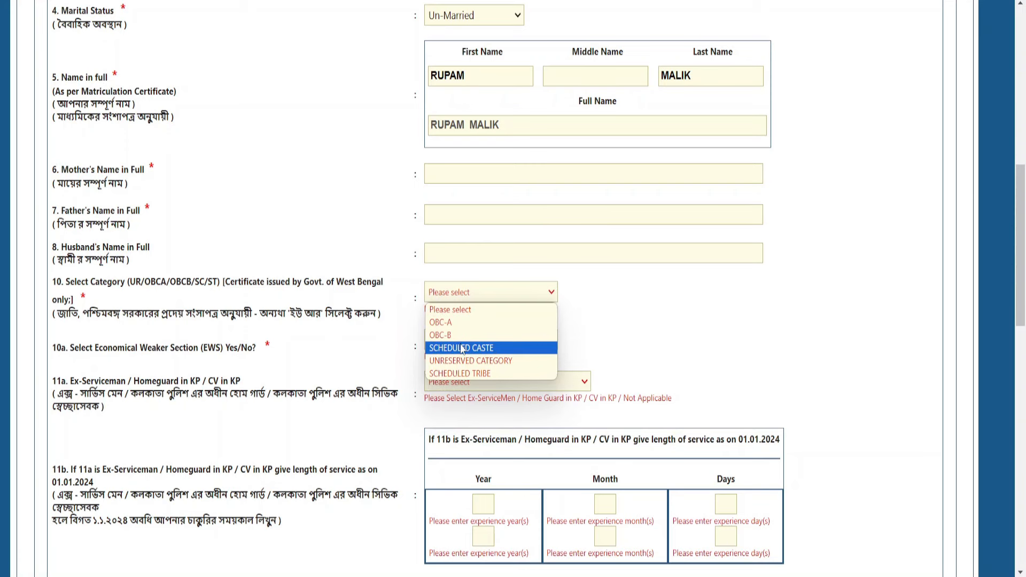
{"action": "left_click", "coordinate": [463, 348]}
{"action": "left_click", "coordinate": [463, 345]}
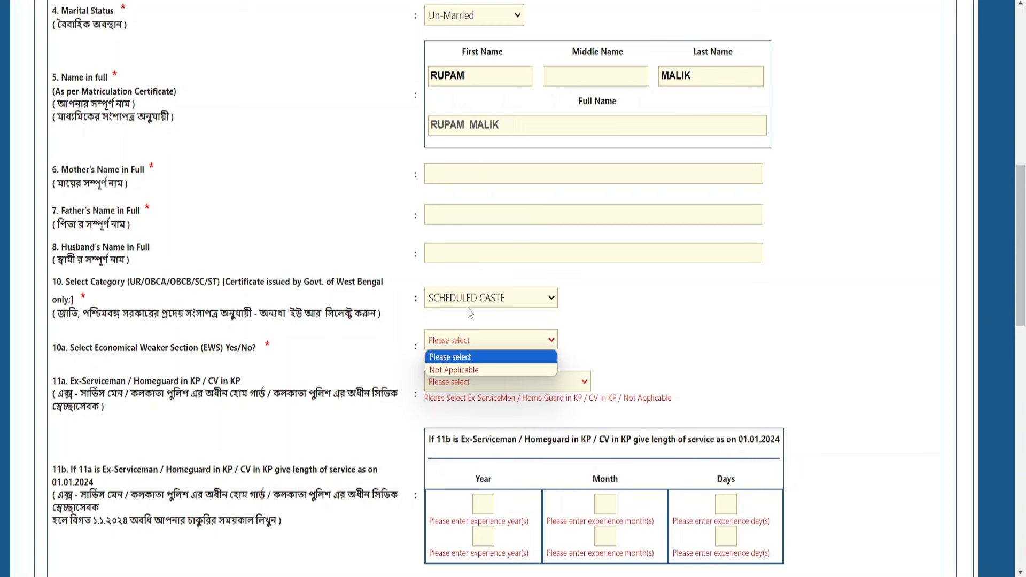
{"action": "left_click", "coordinate": [479, 342]}
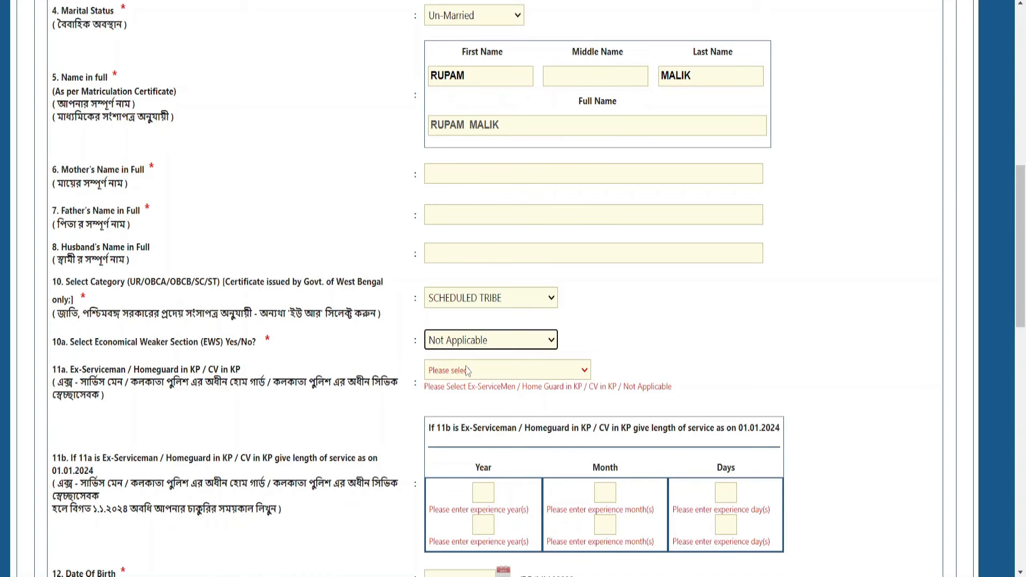
Step: Set the Meritorious Sports Person option to No
{"action": "scroll", "coordinate": [467, 370], "scroll_direction": "down", "scroll_amount": 7}
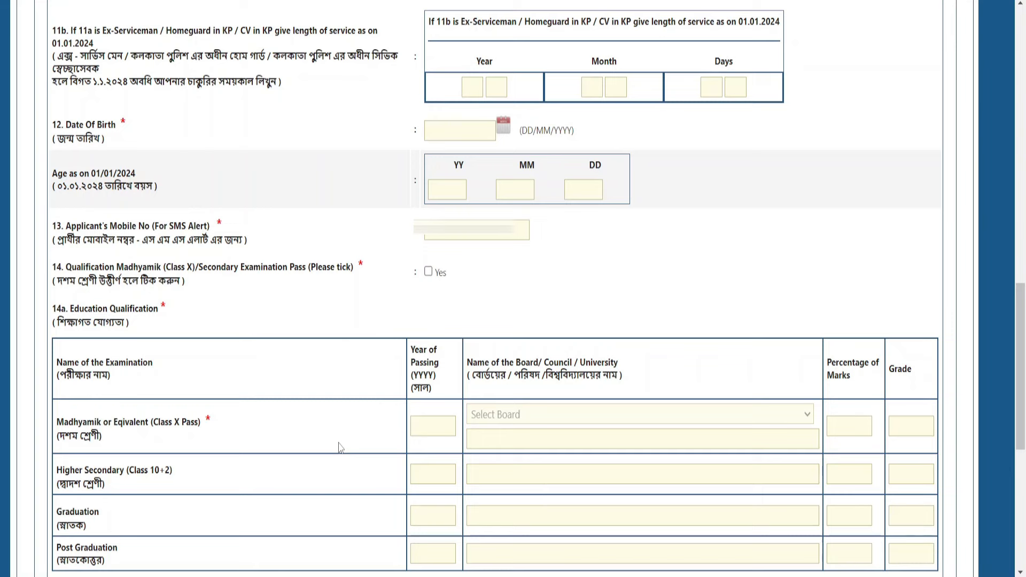
{"action": "scroll", "coordinate": [511, 185], "scroll_direction": "down", "scroll_amount": 8}
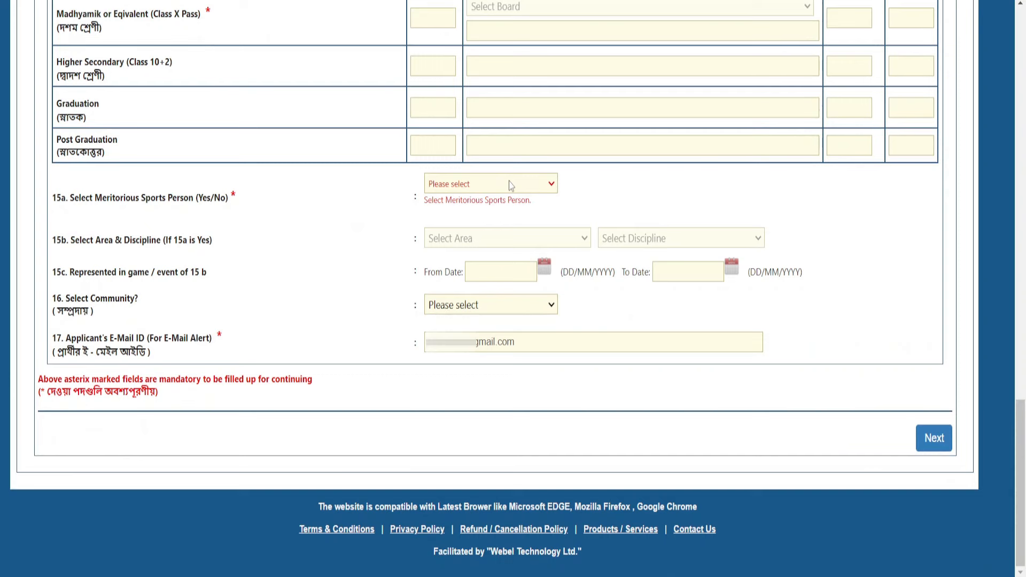
{"action": "left_click", "coordinate": [510, 186]}
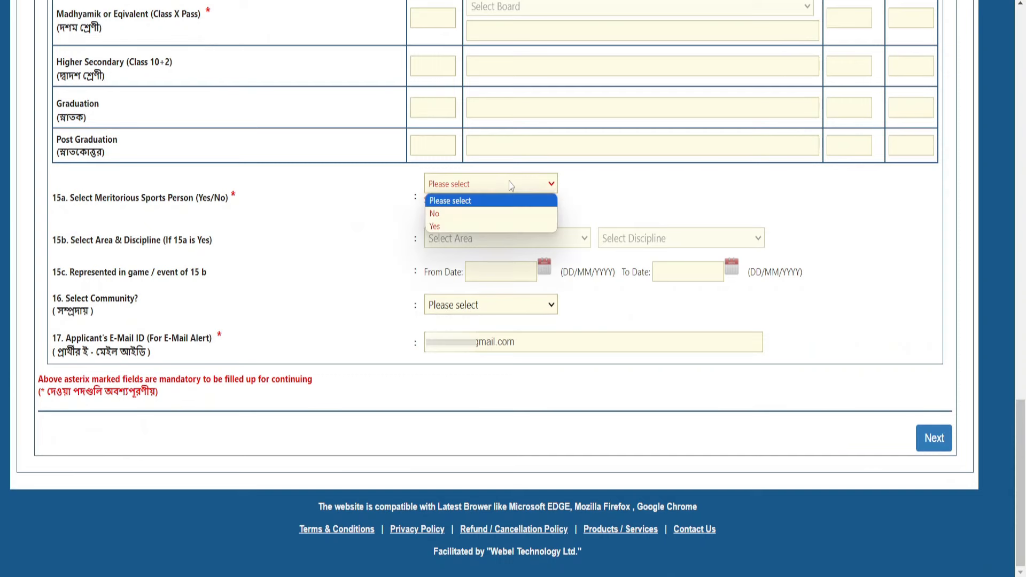
{"action": "left_click", "coordinate": [496, 216]}
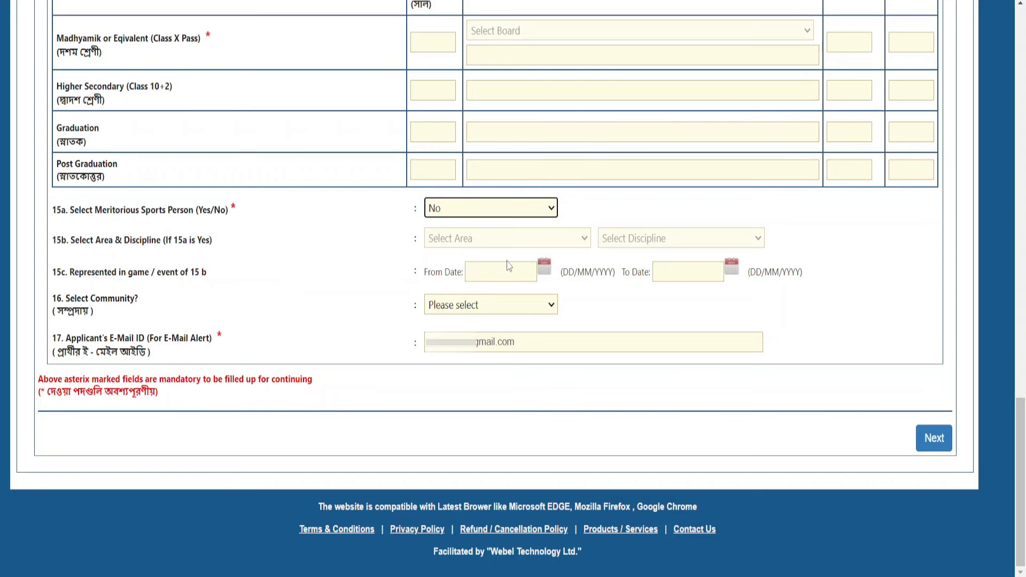
Step: Open the community choices, and confirm the completed personal details to continue to Communication and Other Details
{"action": "left_click", "coordinate": [505, 309]}
{"action": "left_click", "coordinate": [507, 309]}
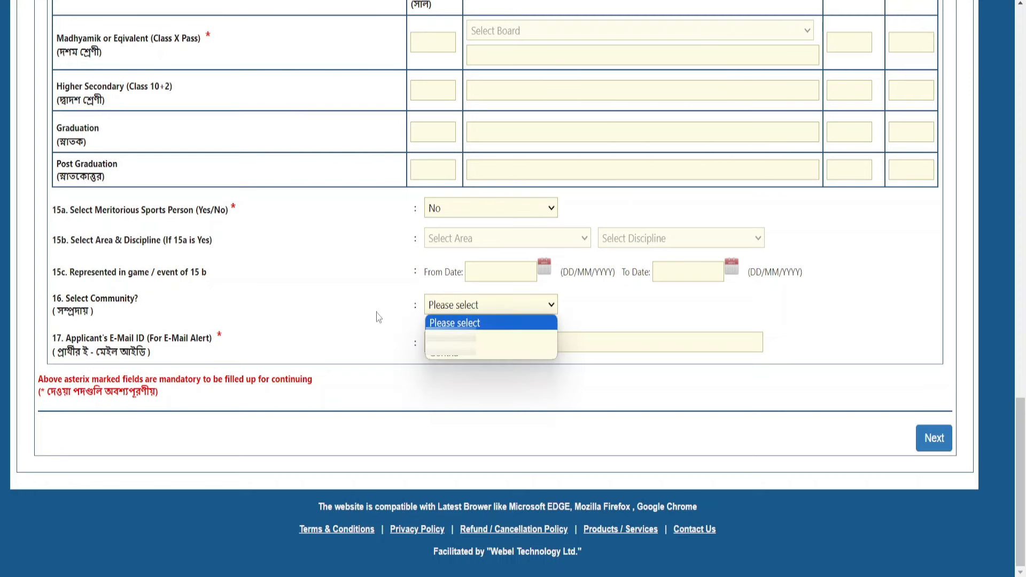
{"action": "left_click", "coordinate": [602, 296]}
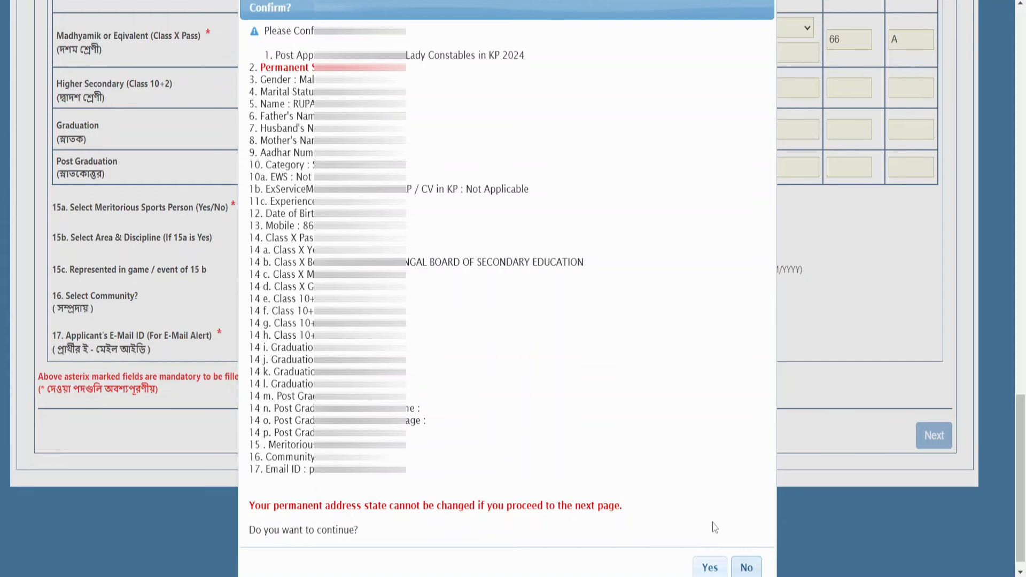
{"action": "left_click", "coordinate": [710, 568]}
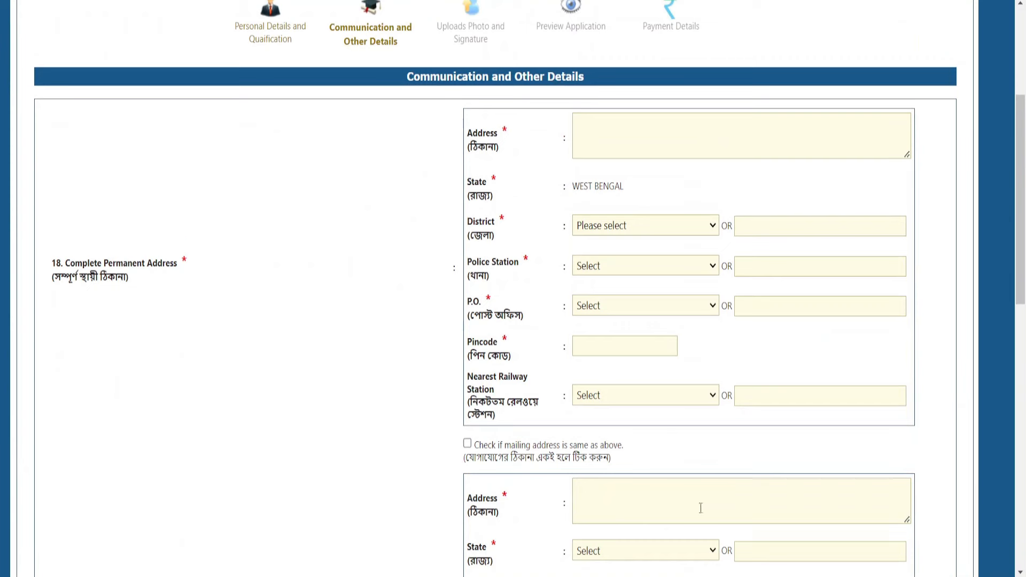
Step: Choose the permanent address's district and police station, and set its post office to OTHERS
{"action": "left_click", "coordinate": [586, 114]}
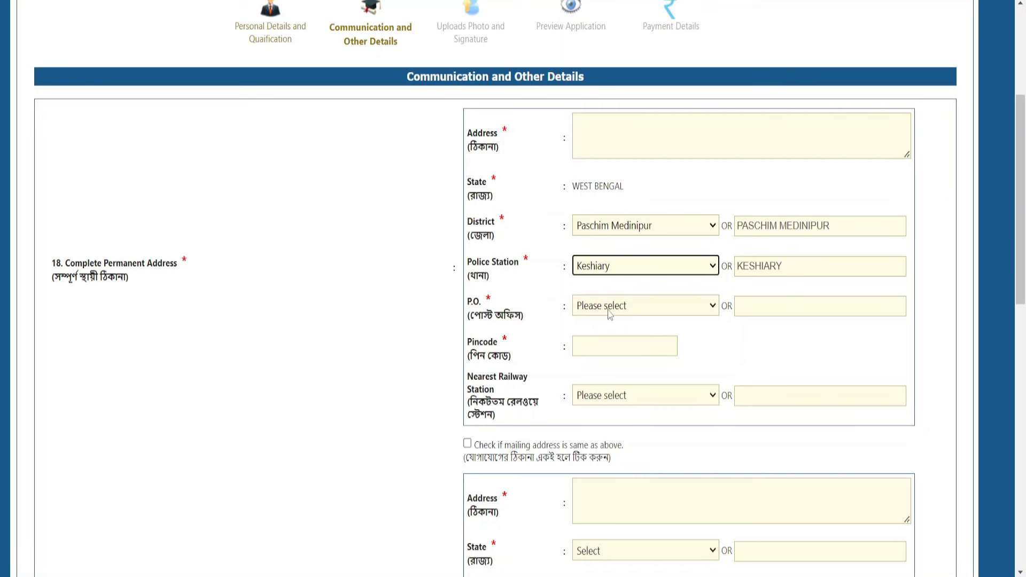
{"action": "left_click", "coordinate": [609, 307]}
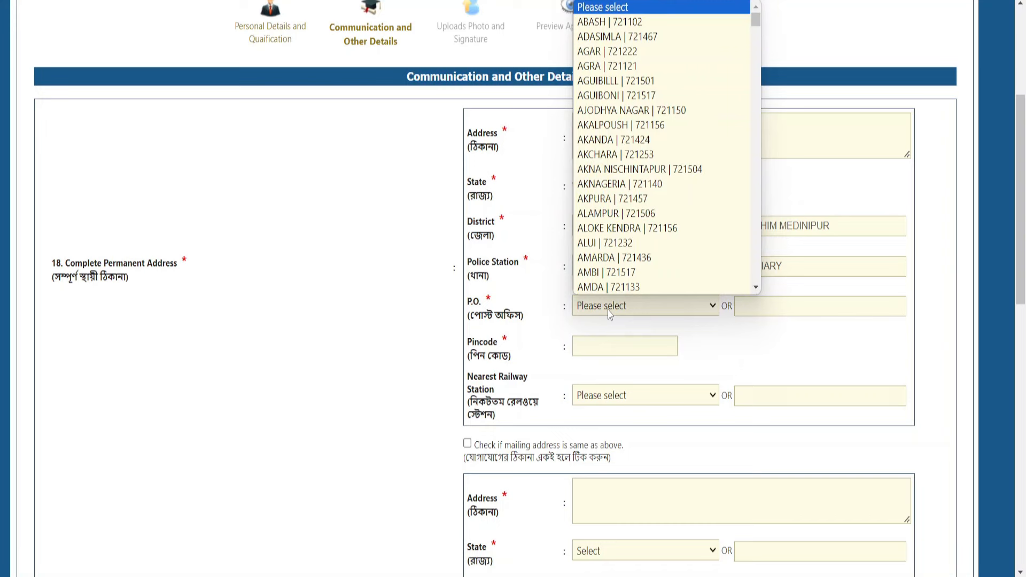
{"action": "scroll", "coordinate": [630, 219], "scroll_direction": "down", "scroll_amount": 4}
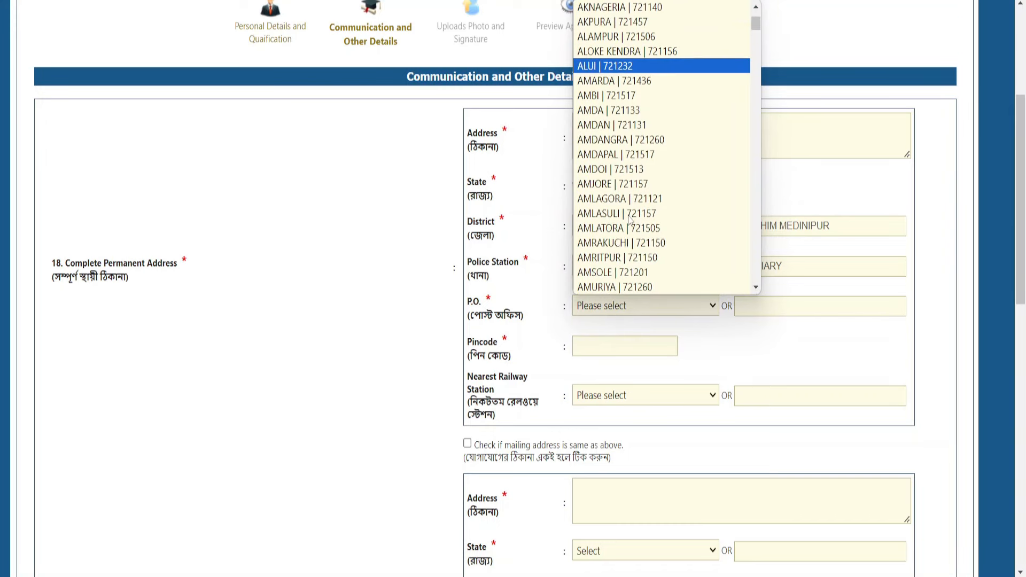
{"action": "scroll", "coordinate": [630, 219], "scroll_direction": "down", "scroll_amount": 3}
{"action": "key", "text": "o"}
{"action": "key", "text": "Down"}
{"action": "key", "text": "Down"}
{"action": "key", "text": "Down"}
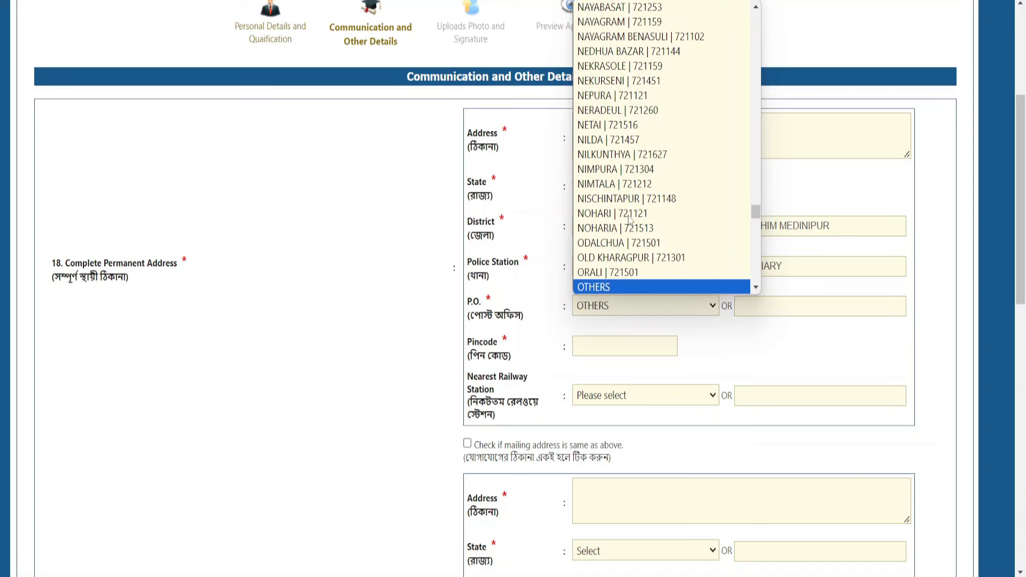
{"action": "key", "text": "Return"}
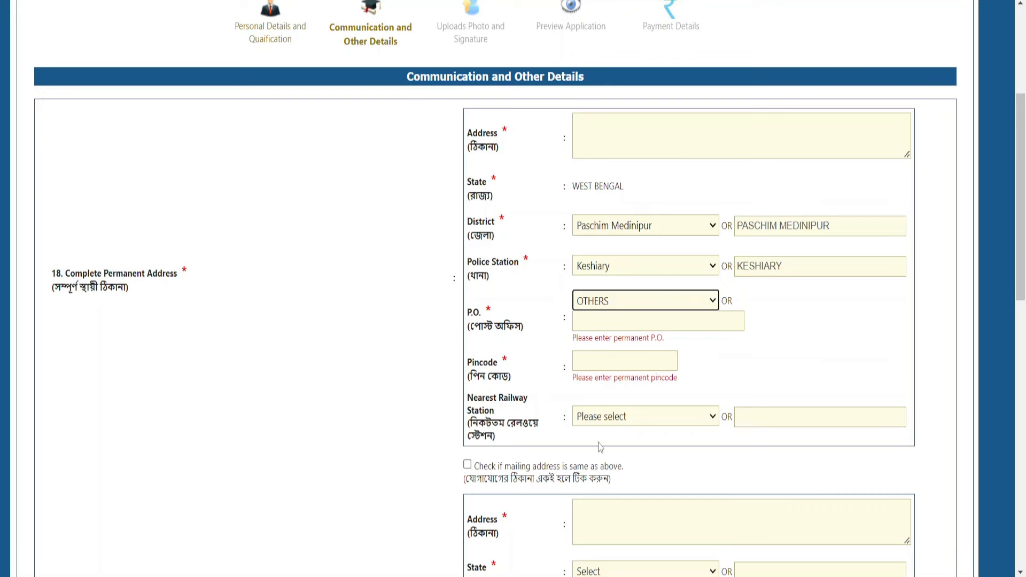
Step: Set the nearest railway station of the permanent address to OTHERS
{"action": "left_click", "coordinate": [657, 417]}
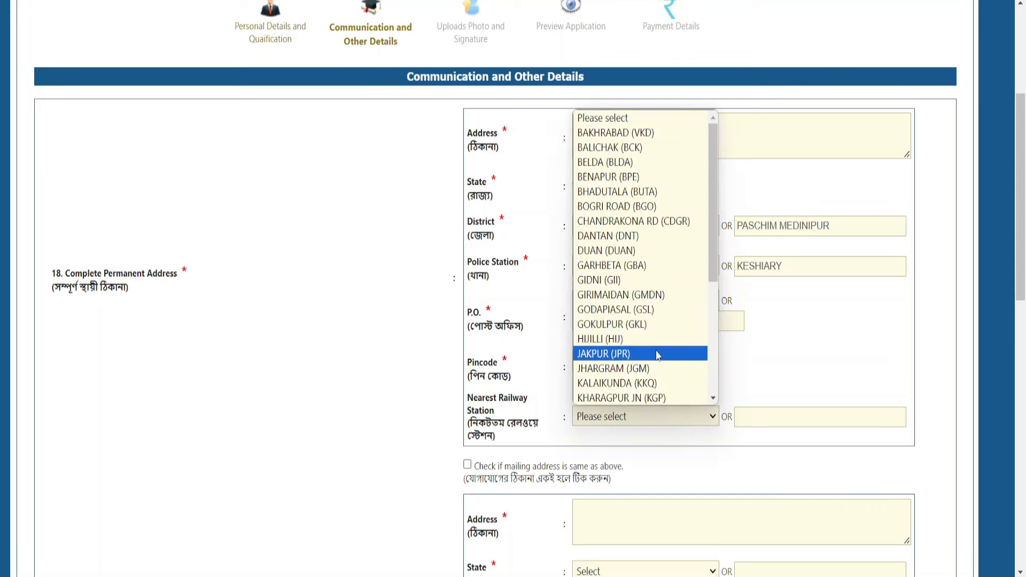
{"action": "scroll", "coordinate": [657, 356], "scroll_direction": "down", "scroll_amount": 5}
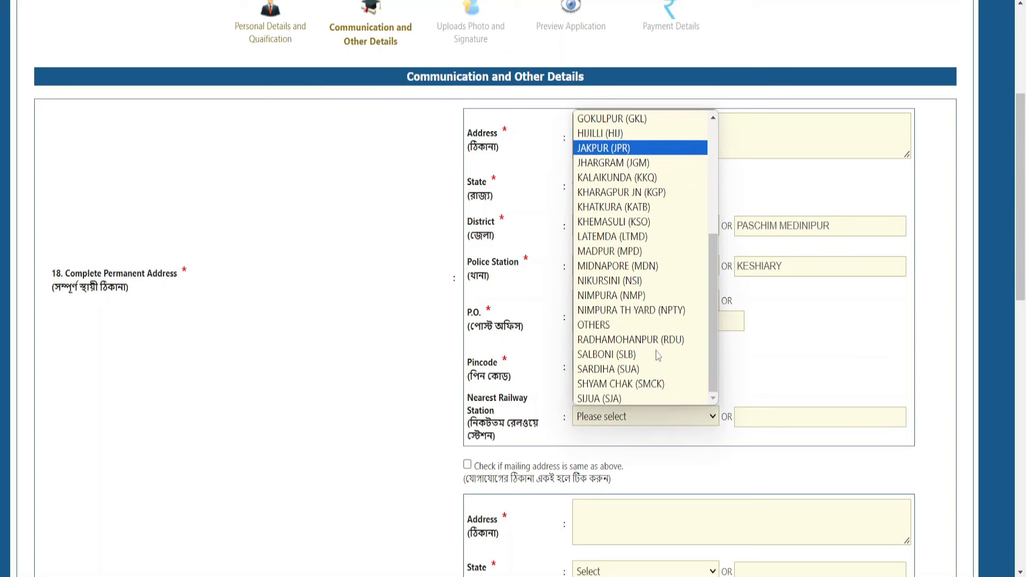
{"action": "left_click", "coordinate": [610, 326]}
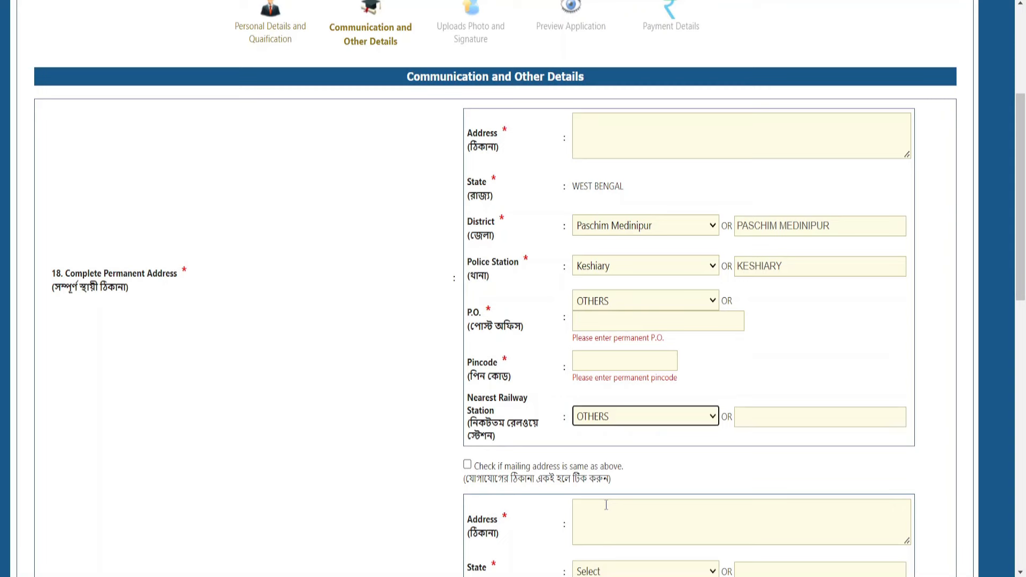
Step: Set the language the applicant should be able to speak, read and write to BENGALI
{"action": "scroll", "coordinate": [606, 505], "scroll_direction": "down", "scroll_amount": 14}
{"action": "left_click", "coordinate": [529, 86]}
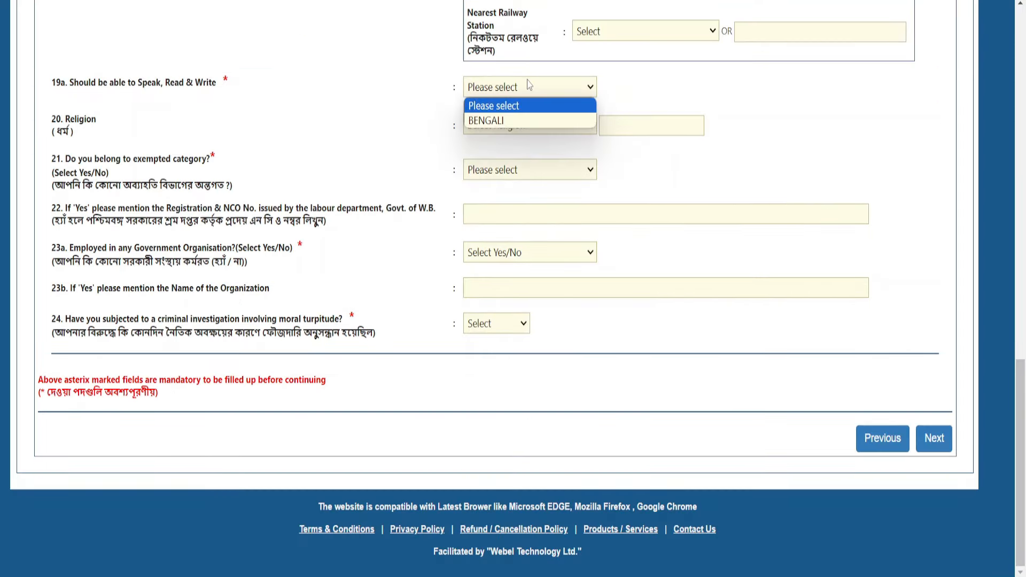
{"action": "left_click", "coordinate": [521, 120]}
Step: Set the religion to HINDUISM and answer No to belonging to an exempted category
{"action": "left_click", "coordinate": [526, 125]}
{"action": "left_click", "coordinate": [528, 188]}
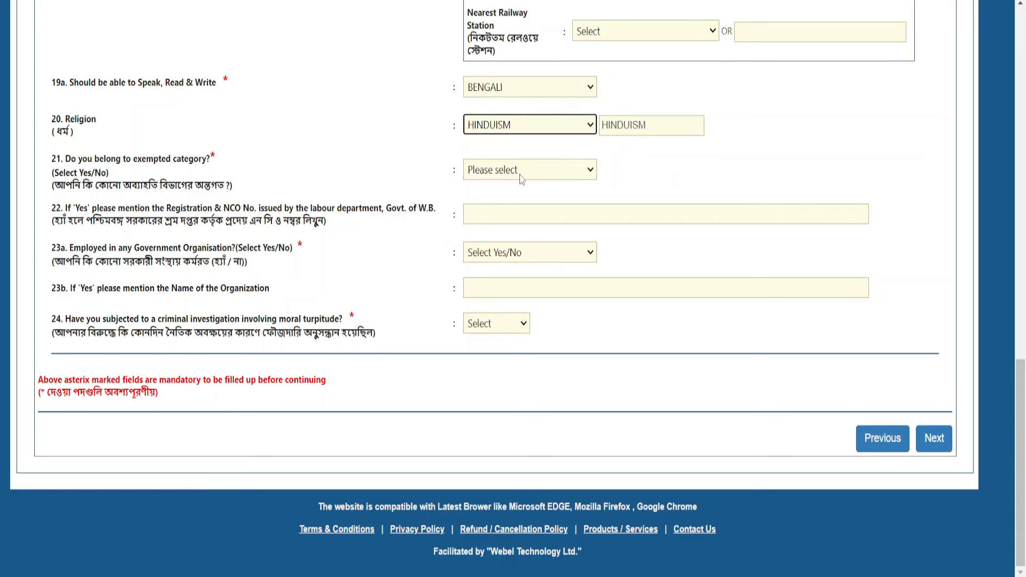
{"action": "left_click", "coordinate": [522, 179]}
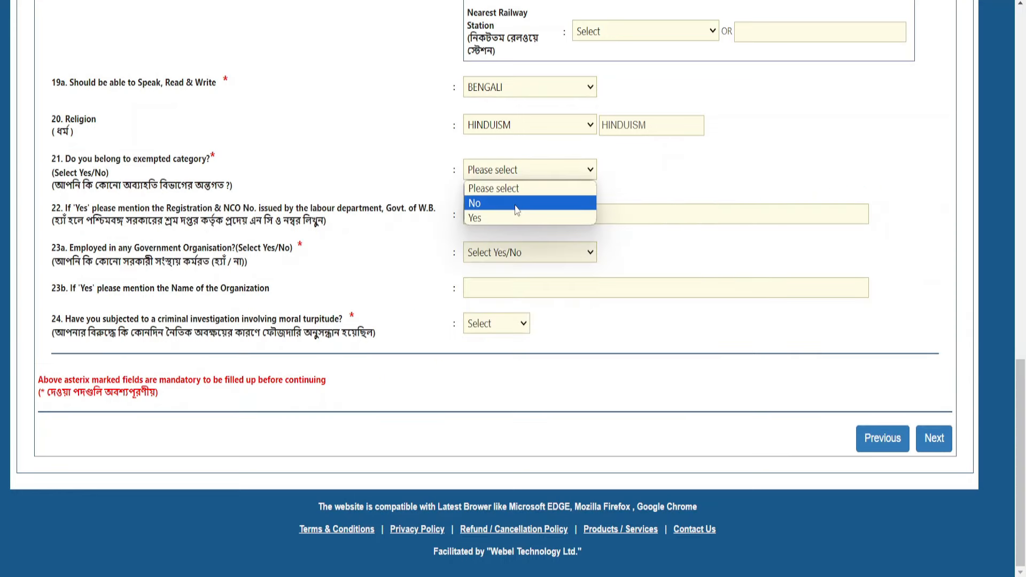
{"action": "left_click", "coordinate": [516, 205]}
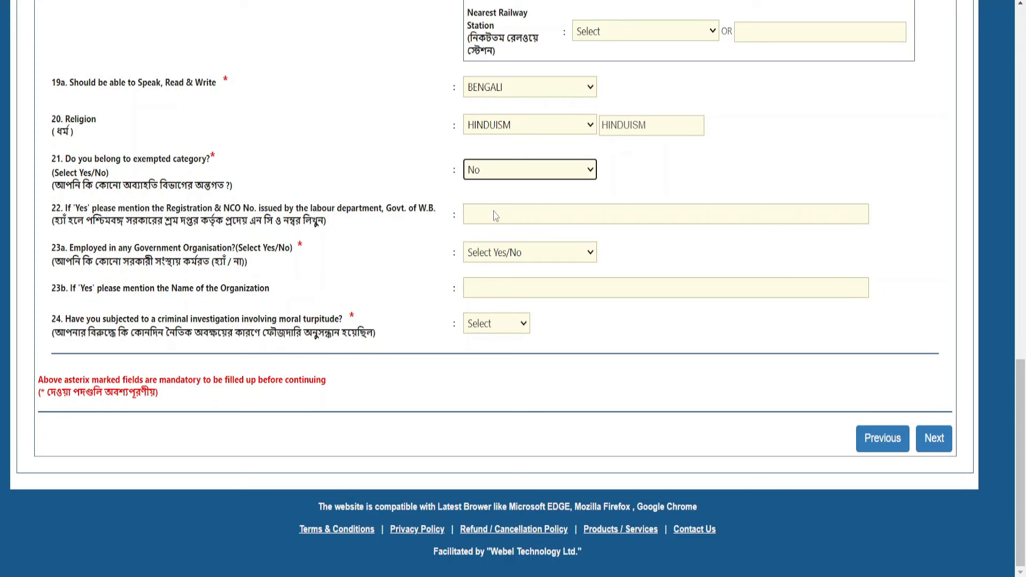
Step: Answer Yes to being employed in a government organisation and go to the organisation name entry
{"action": "left_click", "coordinate": [533, 260]}
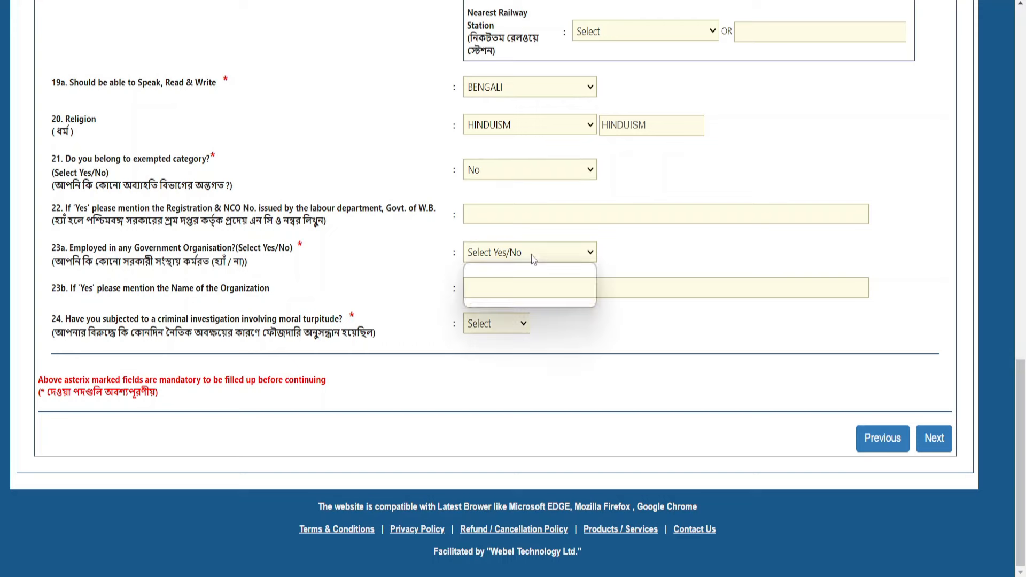
{"action": "left_click", "coordinate": [515, 286]}
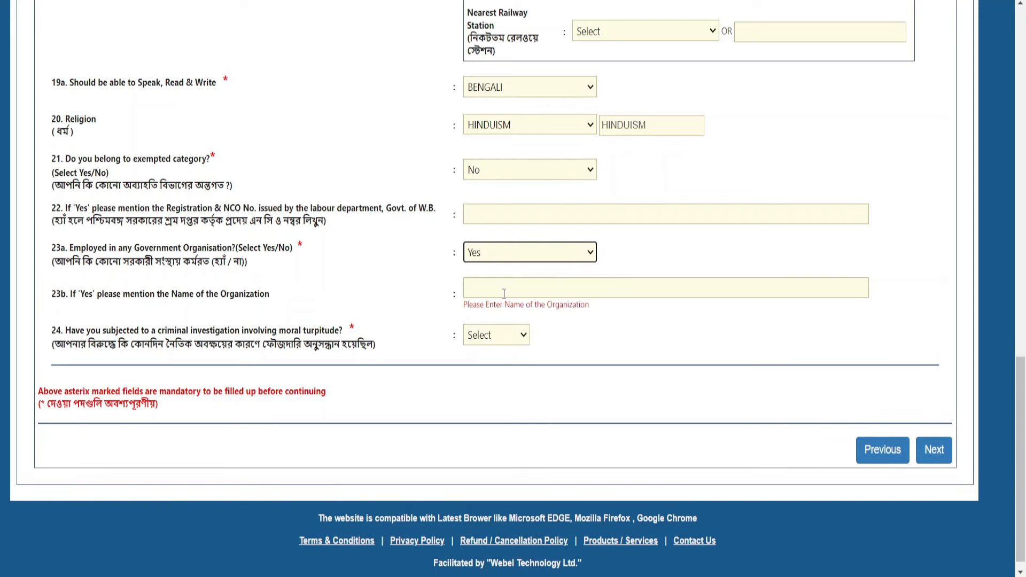
{"action": "left_click", "coordinate": [504, 293]}
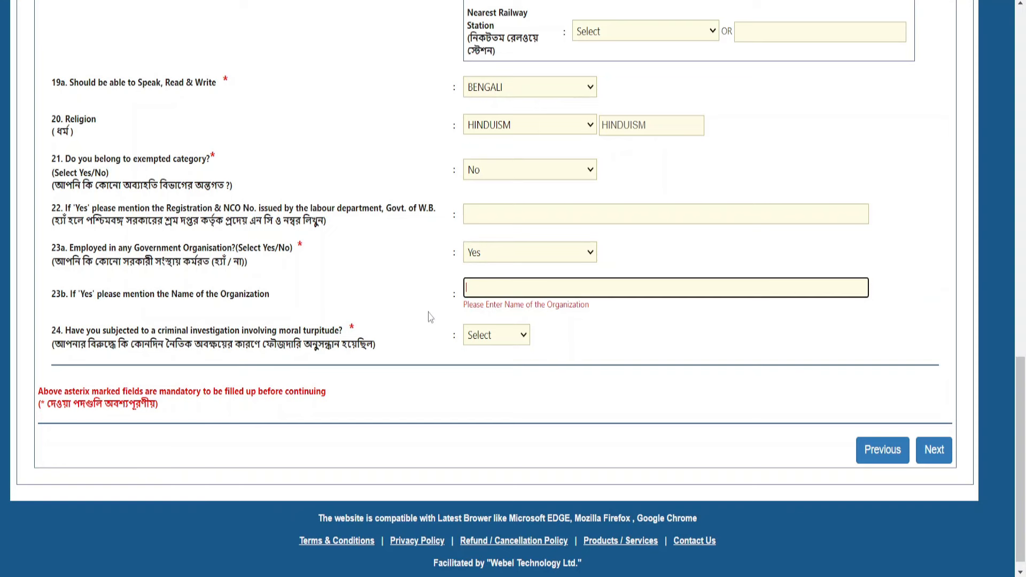
Step: Answer No to the criminal investigation question and to being employed in any government organisation
{"action": "left_click", "coordinate": [517, 337]}
{"action": "left_click", "coordinate": [499, 386]}
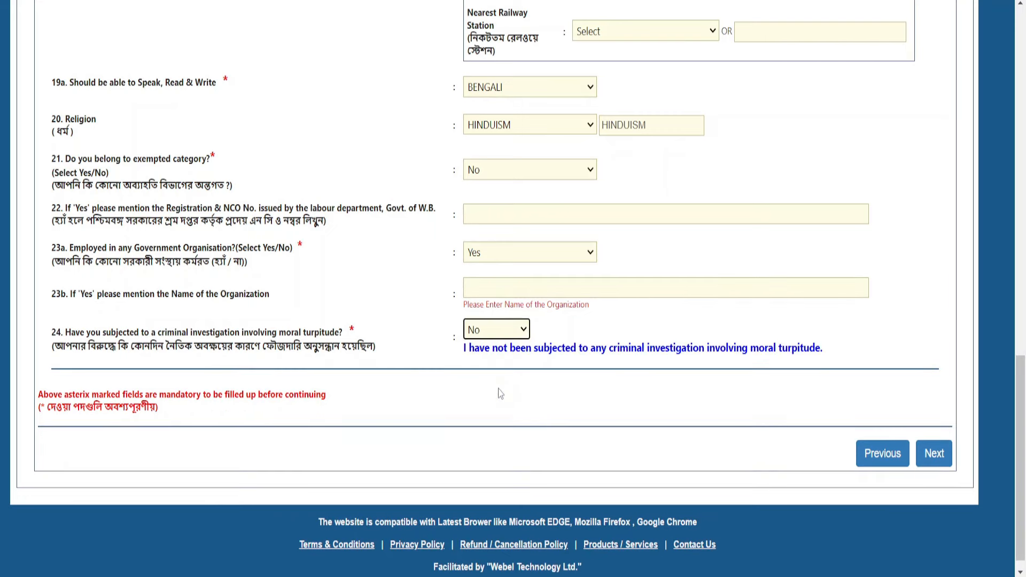
{"action": "left_click", "coordinate": [516, 259]}
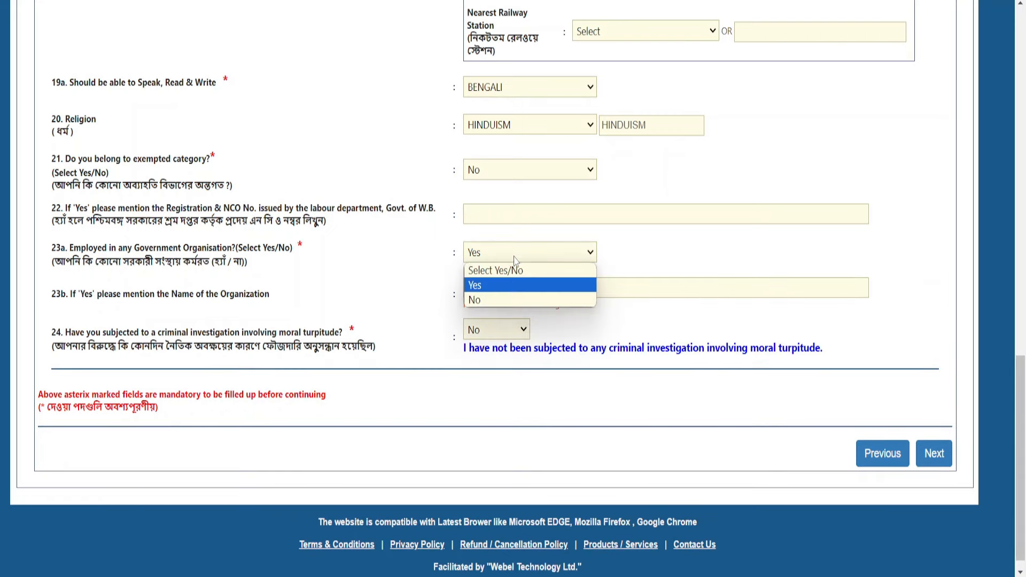
{"action": "left_click", "coordinate": [508, 300]}
Step: Confirm the communication and other details to continue, and open the file selection for the full signature image
{"action": "left_click", "coordinate": [933, 438]}
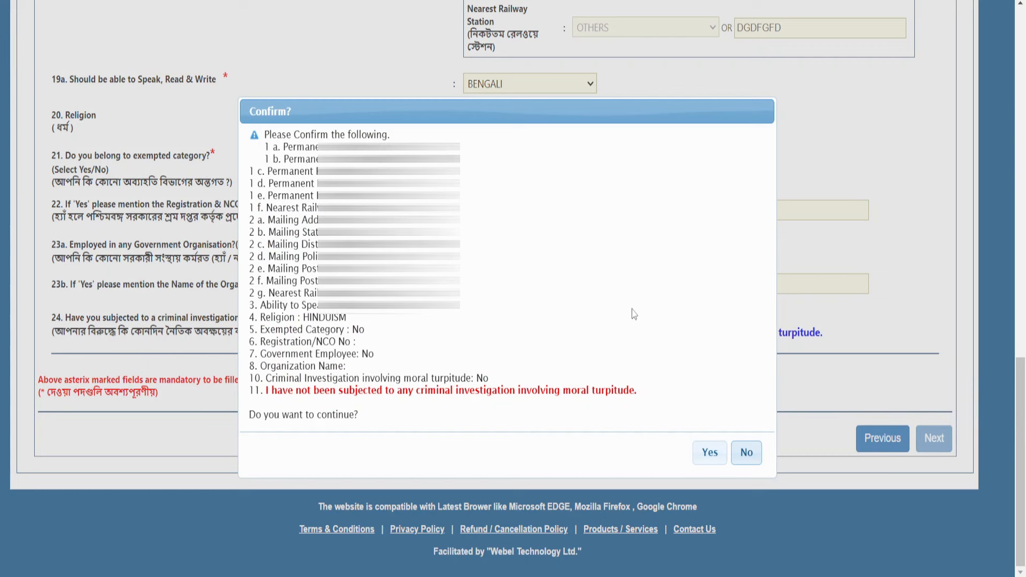
{"action": "left_click", "coordinate": [704, 455]}
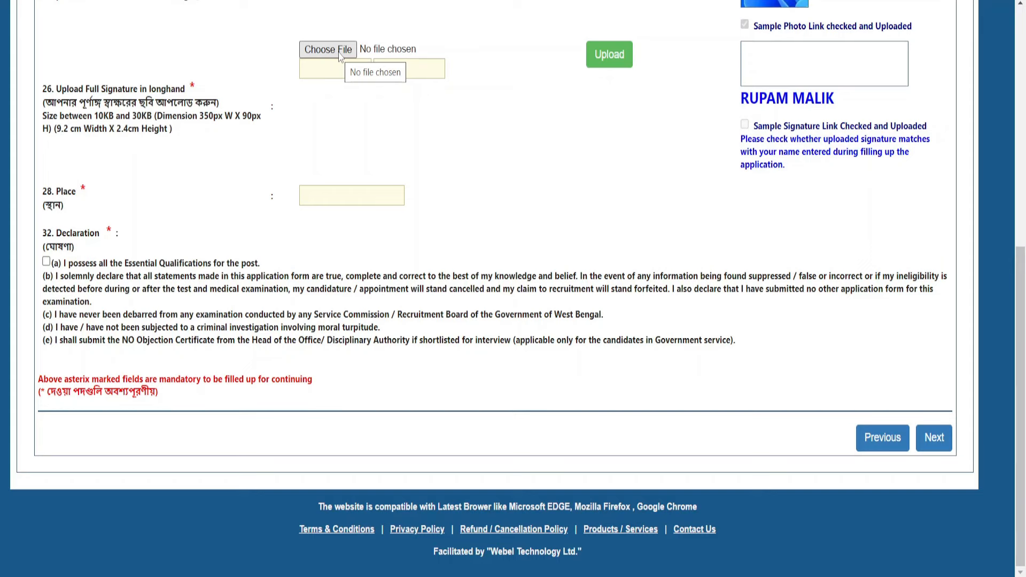
{"action": "left_click", "coordinate": [339, 57]}
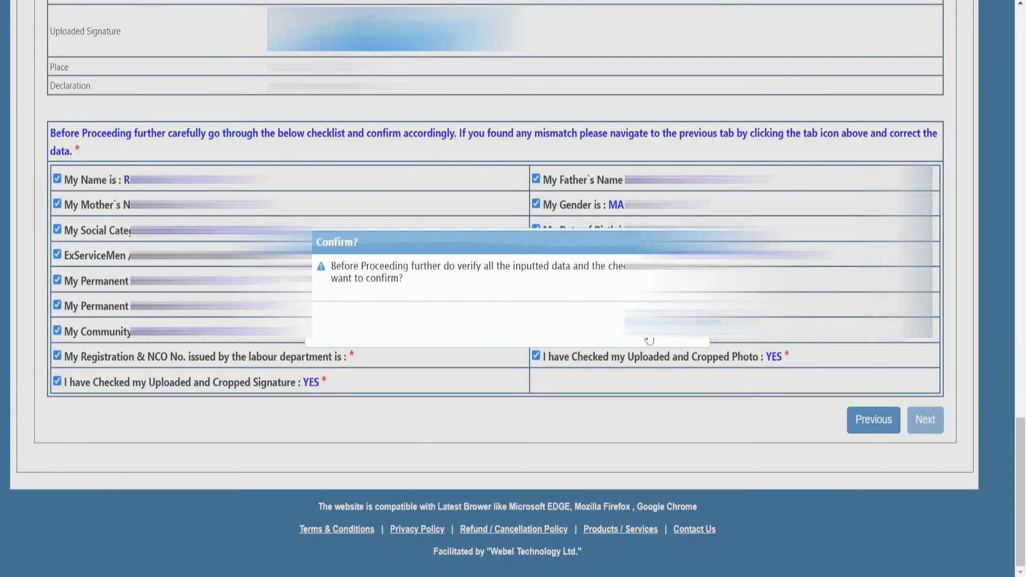
Step: Confirm the verified checklist, and set the payment mode to Online Payment through HDFC PAYU | Bill Desk
{"action": "left_click", "coordinate": [649, 340]}
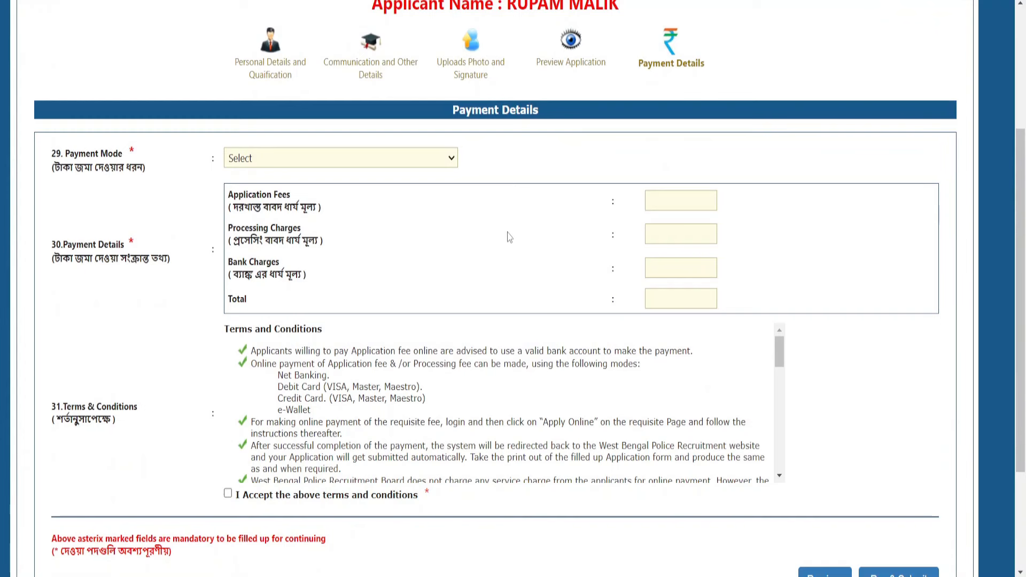
{"action": "left_click", "coordinate": [265, 157]}
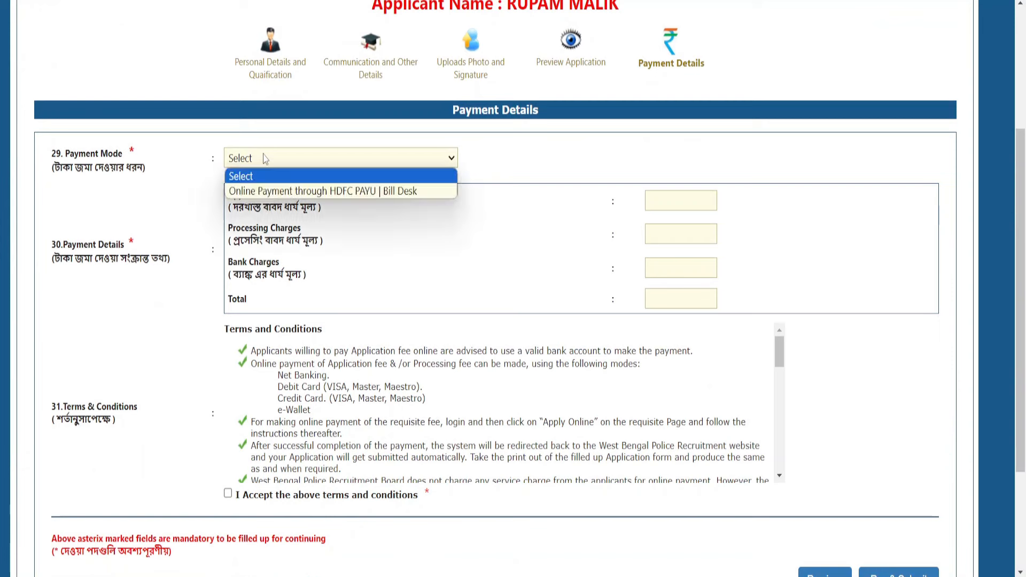
{"action": "left_click", "coordinate": [286, 192]}
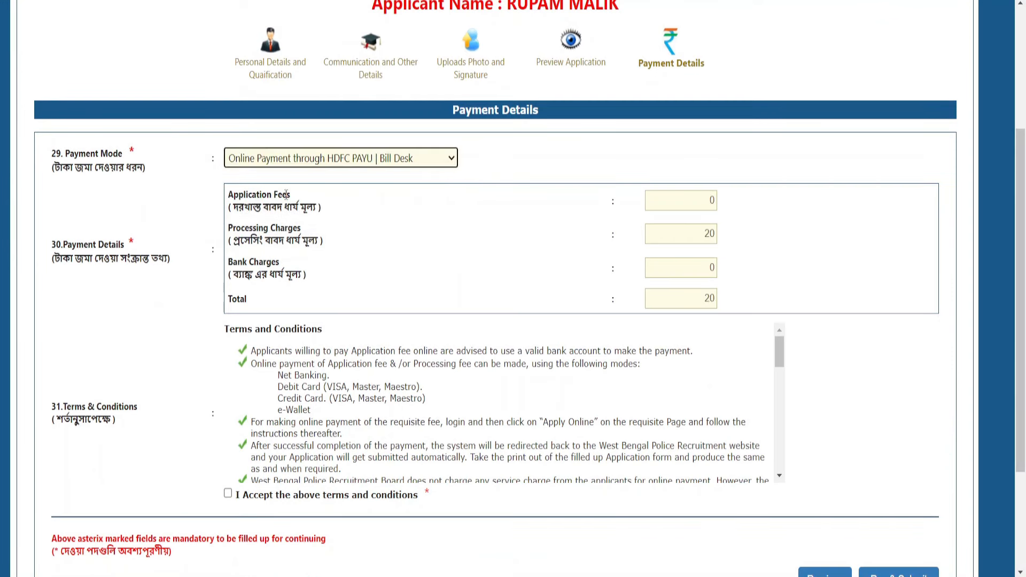
Step: Accept the payment terms and conditions, and confirm paying and submitting the application
{"action": "scroll", "coordinate": [287, 194], "scroll_direction": "down", "scroll_amount": 2}
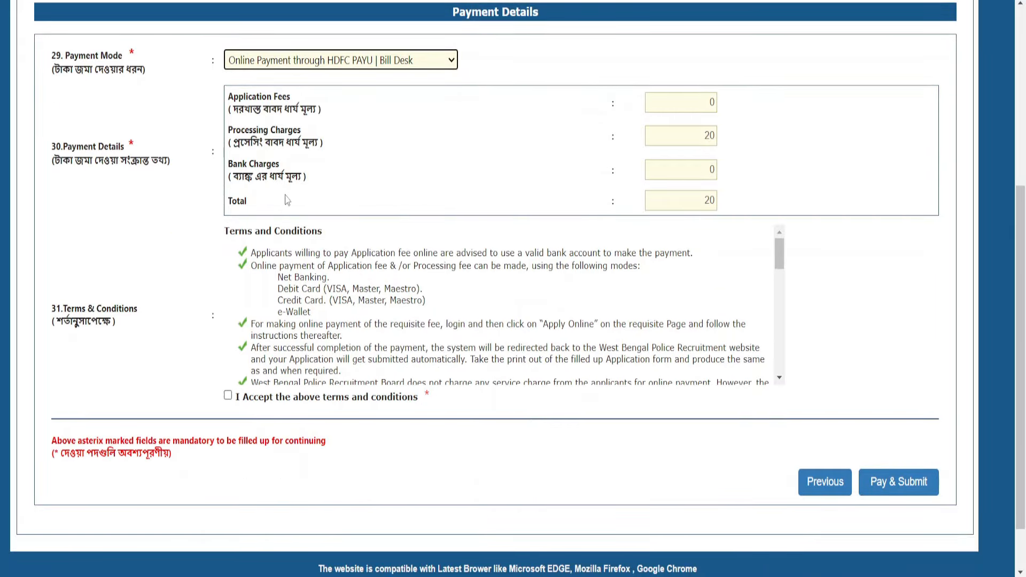
{"action": "left_click", "coordinate": [228, 396]}
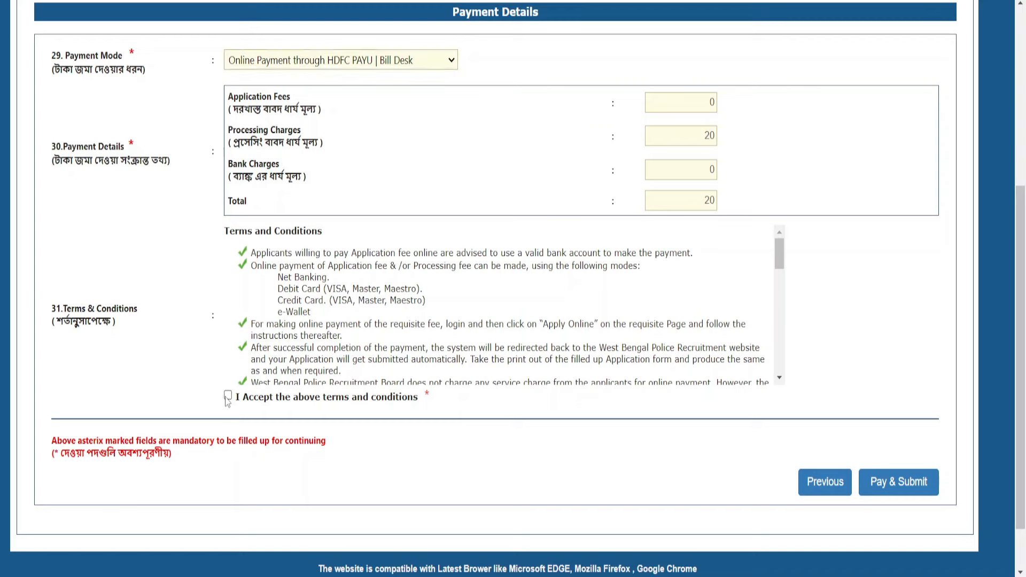
{"action": "left_click", "coordinate": [871, 481]}
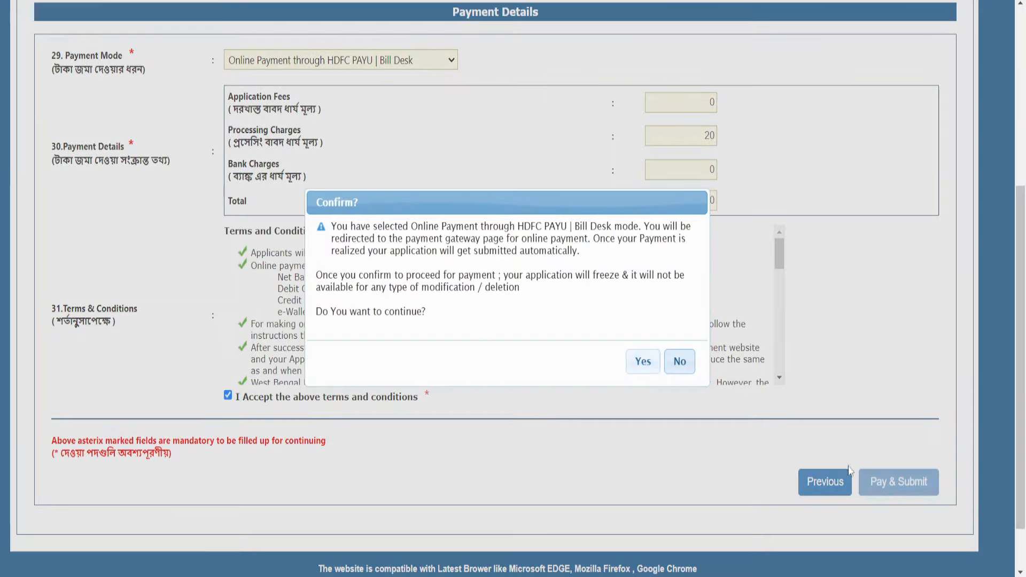
{"action": "left_click", "coordinate": [654, 369]}
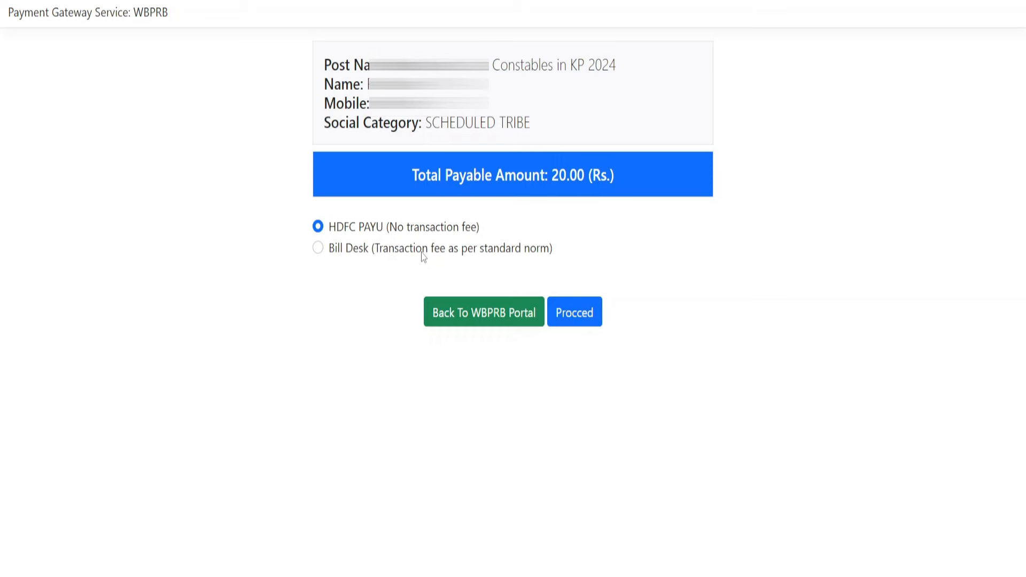
Step: Proceed with the HDFC PAYU gateway and choose UPI as the payment method
{"action": "left_click", "coordinate": [583, 326]}
{"action": "left_click", "coordinate": [584, 192]}
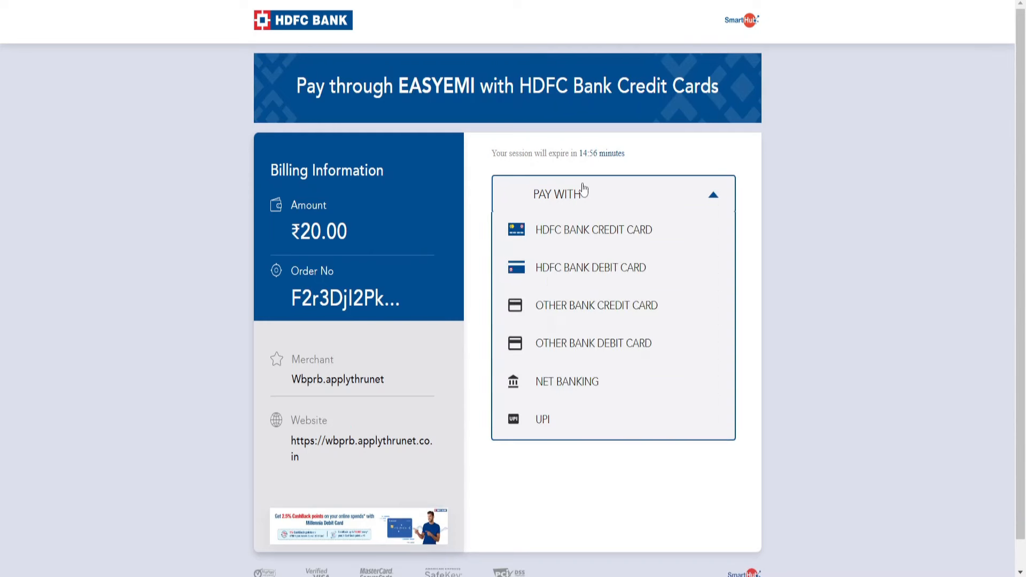
{"action": "left_click", "coordinate": [589, 418]}
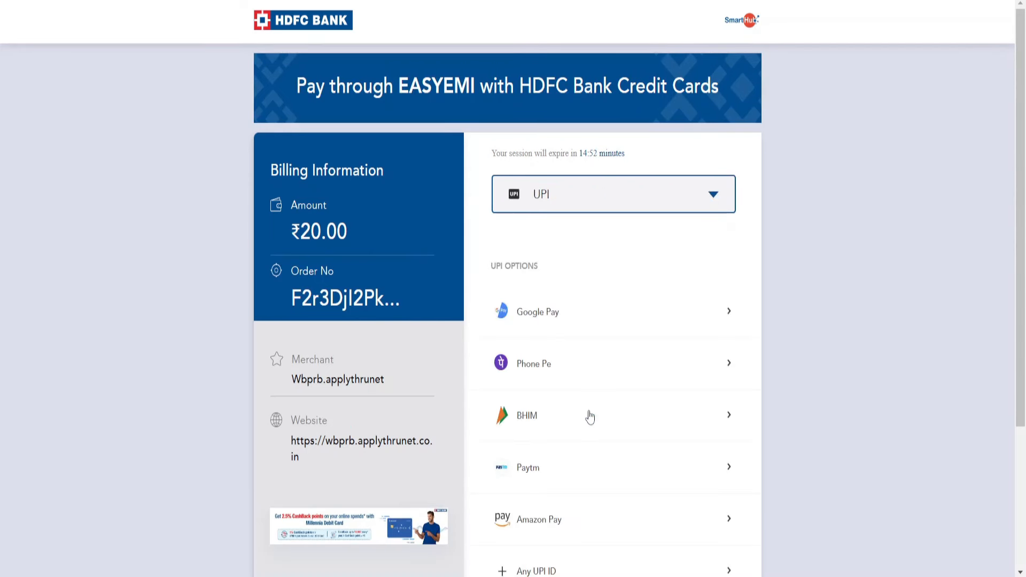
Step: Choose Phone Pe among the UPI options and proceed with the fee payment
{"action": "scroll", "coordinate": [590, 417], "scroll_direction": "down", "scroll_amount": 1}
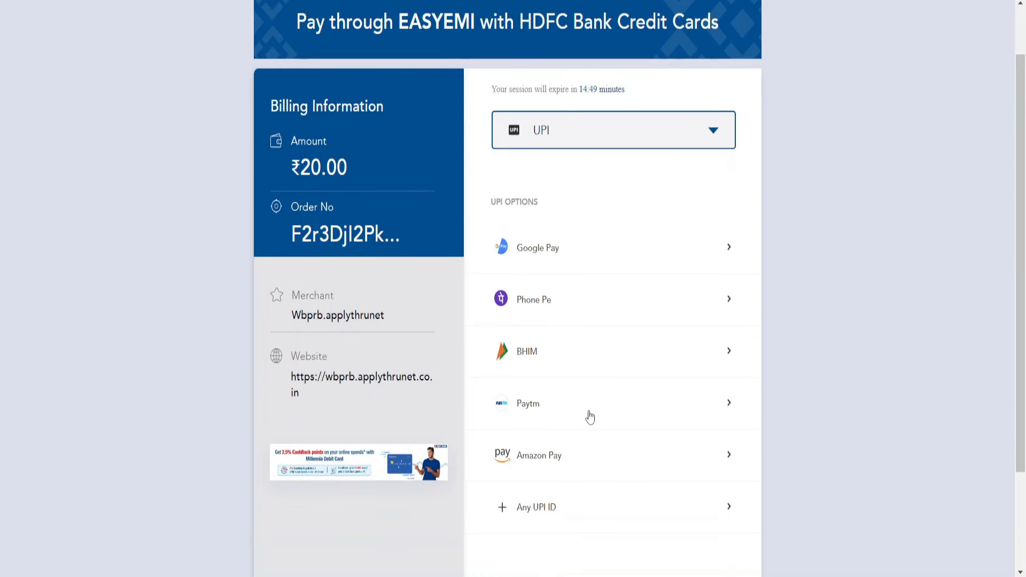
{"action": "left_click", "coordinate": [587, 308]}
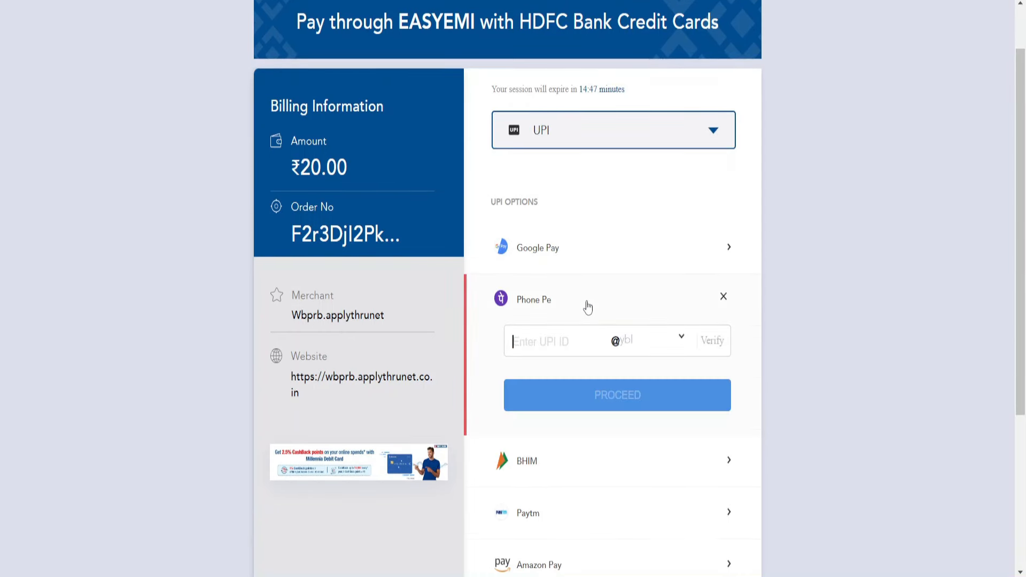
{"action": "left_click", "coordinate": [609, 393]}
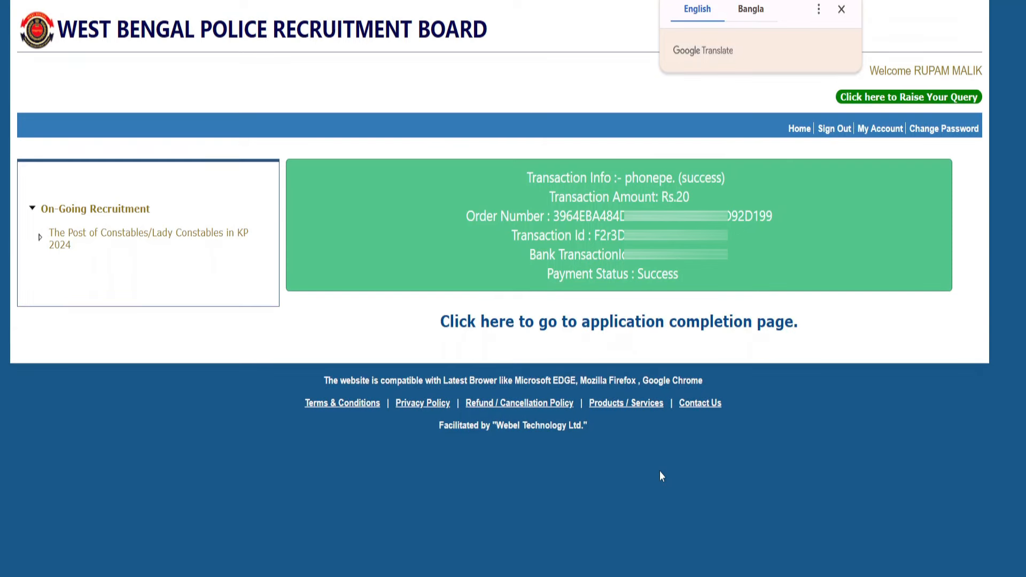
Step: Go to the application completion page and open the printout of the filled-up application form
{"action": "left_click", "coordinate": [673, 329]}
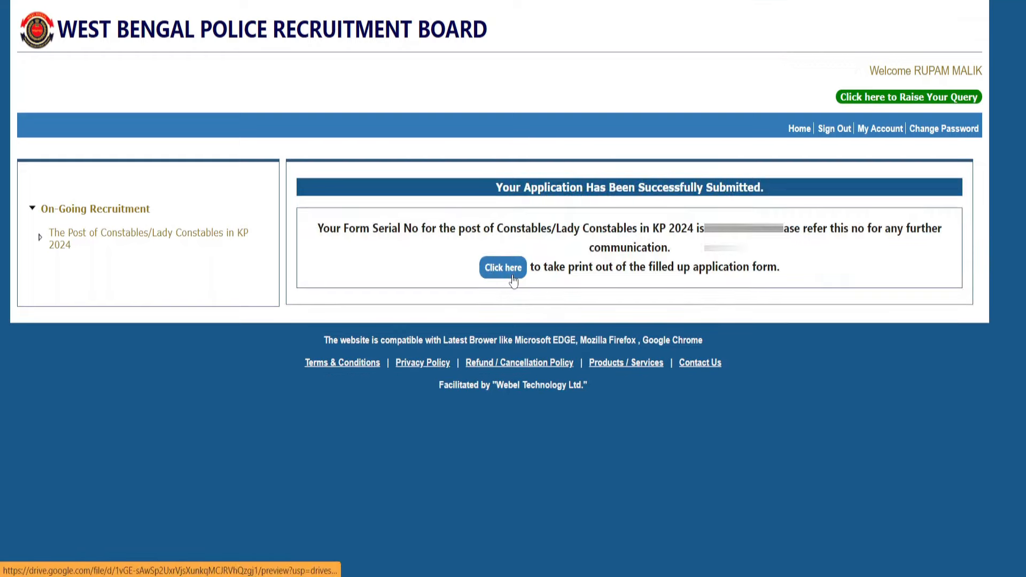
{"action": "left_click", "coordinate": [512, 276]}
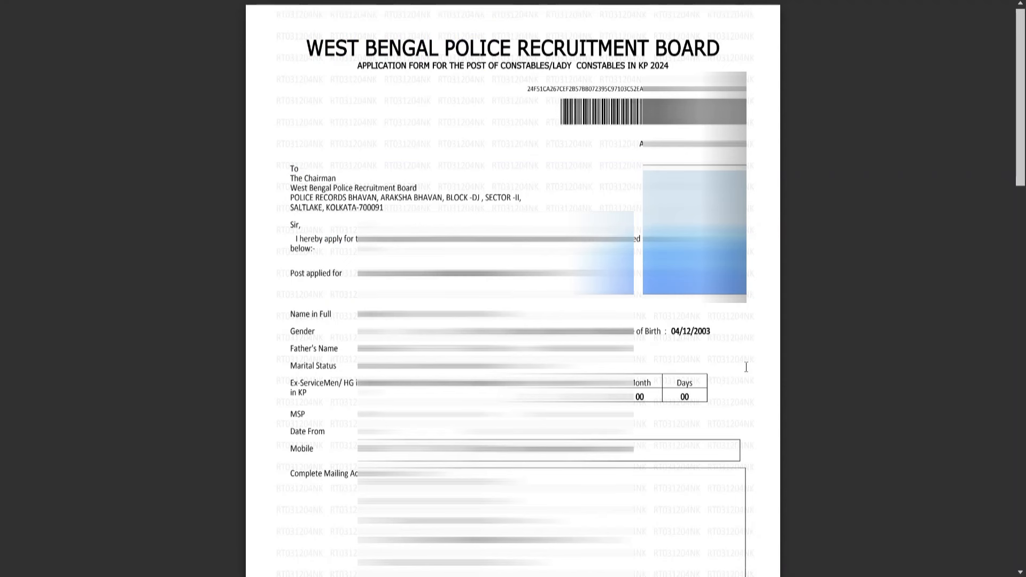